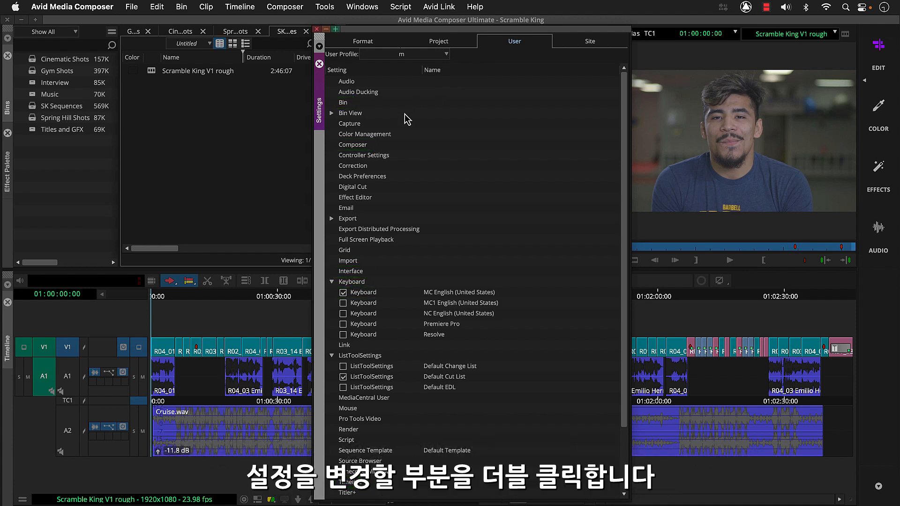
Set the Composer window to always display two rows of data and two rows of buttons, and close the settings.
double_click(375, 146)
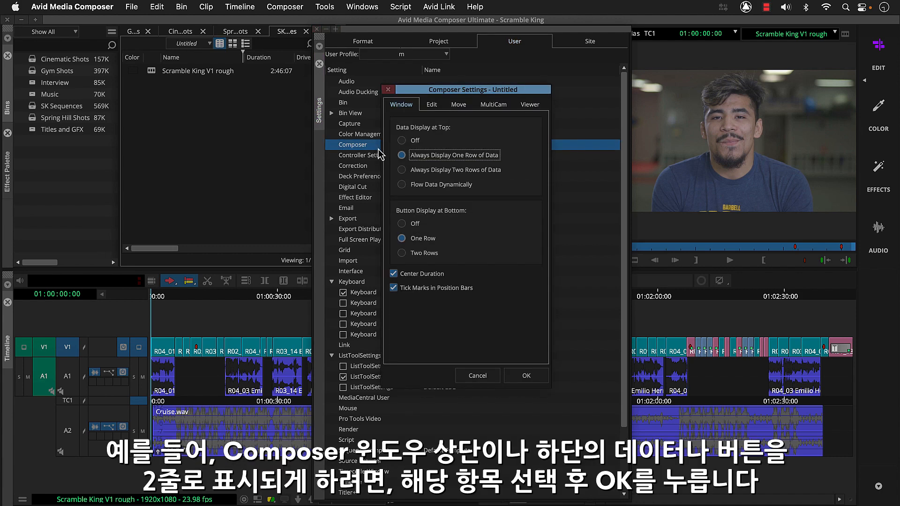
left_click(401, 170)
left_click(402, 253)
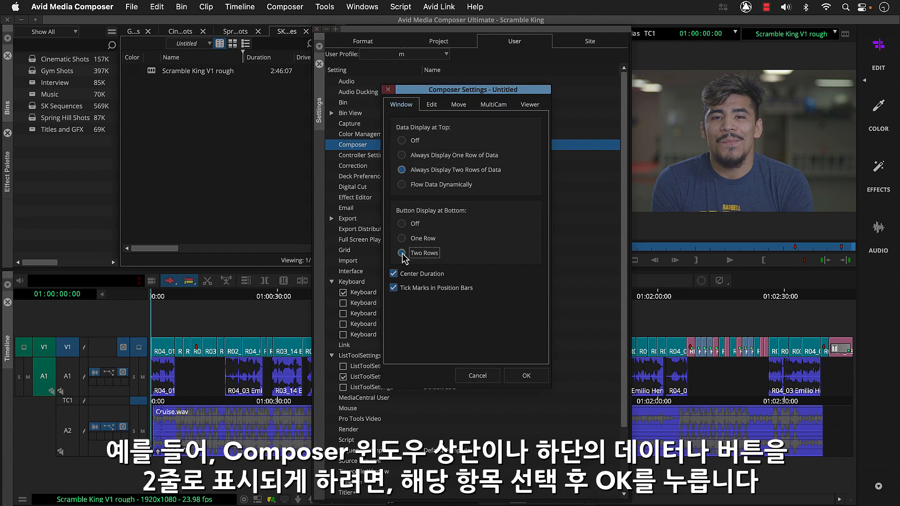
left_click(510, 378)
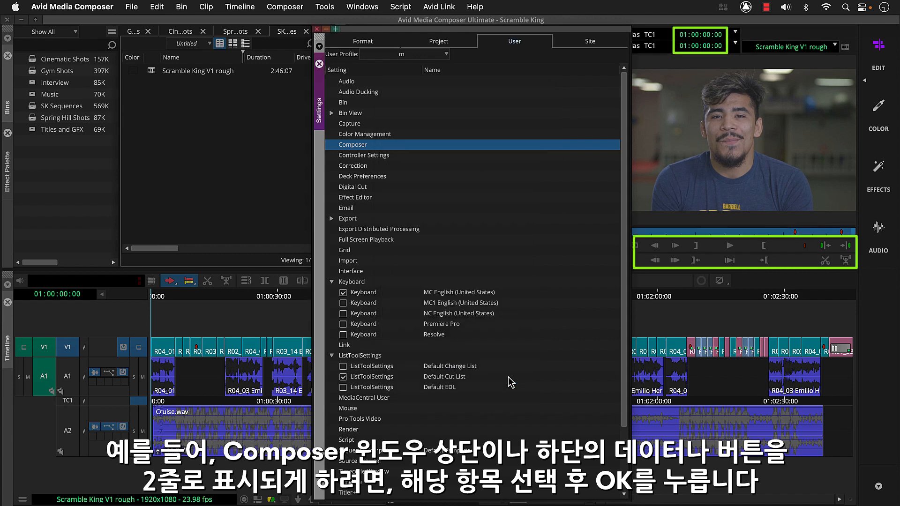
left_click(317, 30)
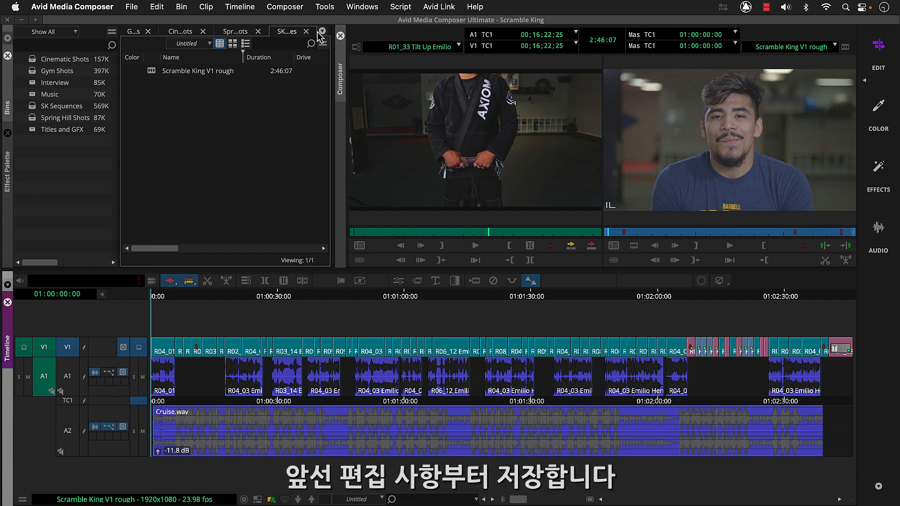
Duplicate the sequence loaded in the record monitor into the SK Sequences bin.
right_click(652, 105)
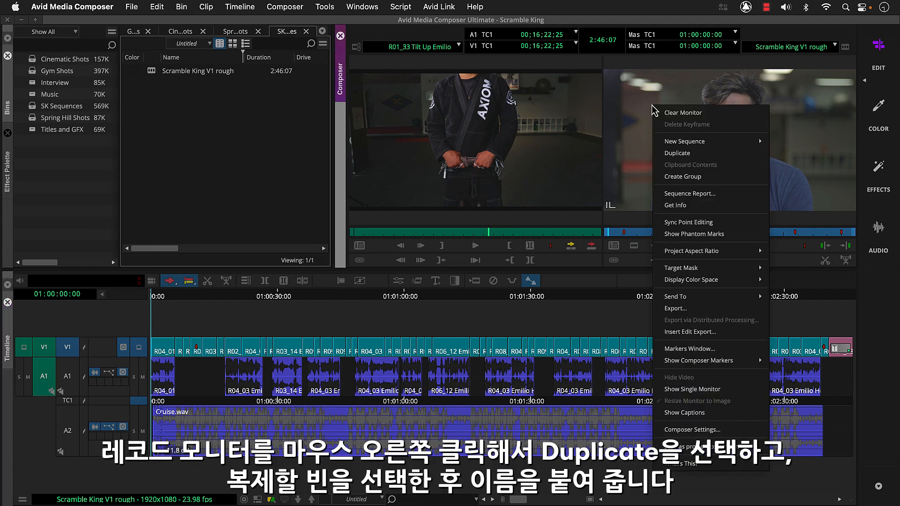
left_click(660, 151)
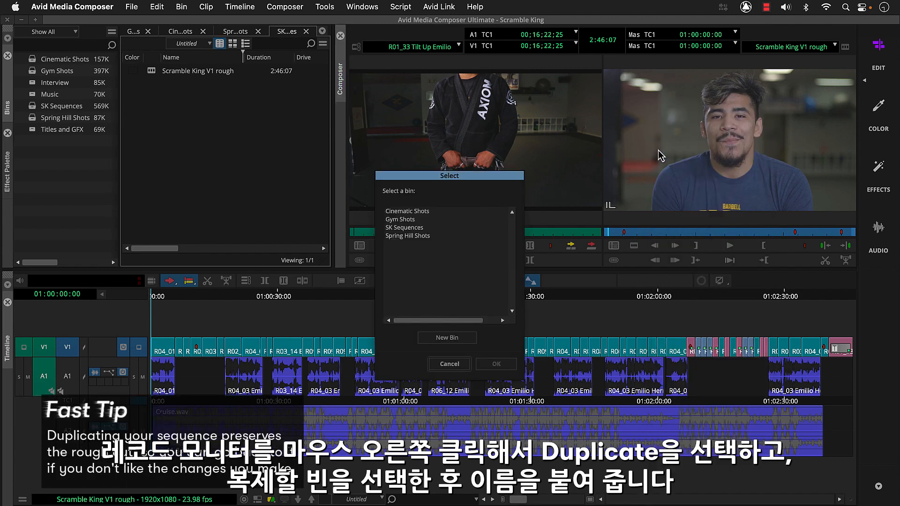
left_click(431, 228)
left_click(485, 367)
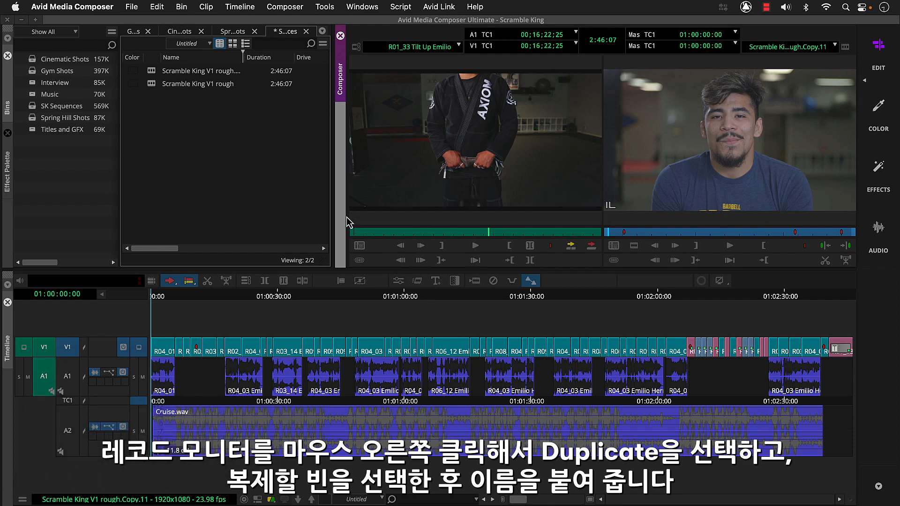
Rename the duplicated sequence "Scramble King V2 refined" and close the unused Spring Hill Shots bin.
left_click(233, 72)
type("Scramble King V2 refined")
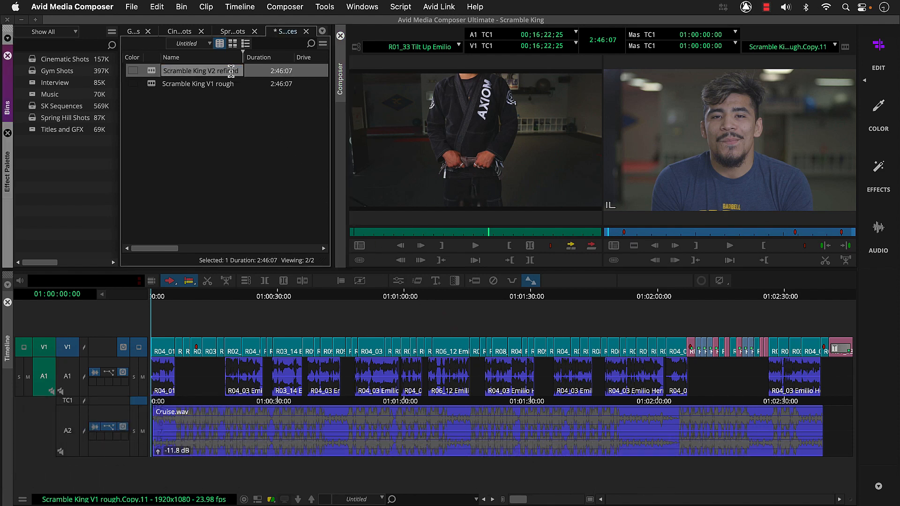
key("Return")
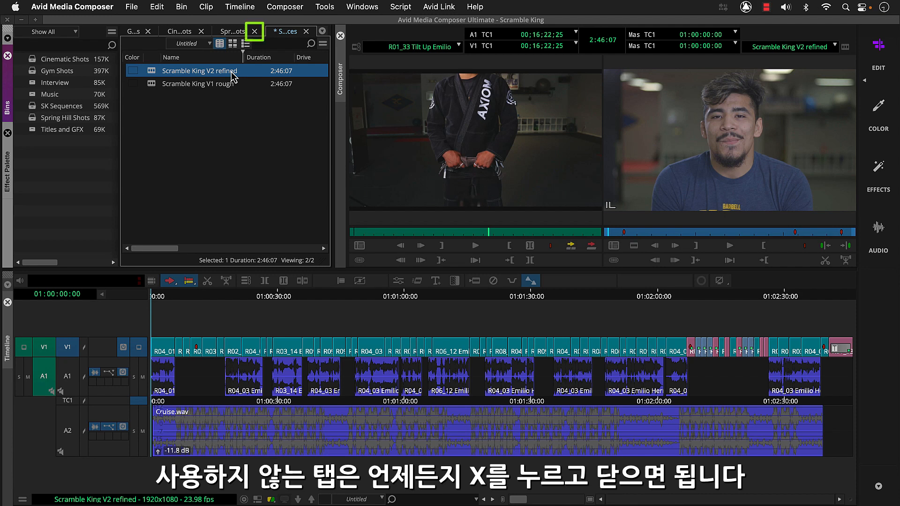
left_click(255, 31)
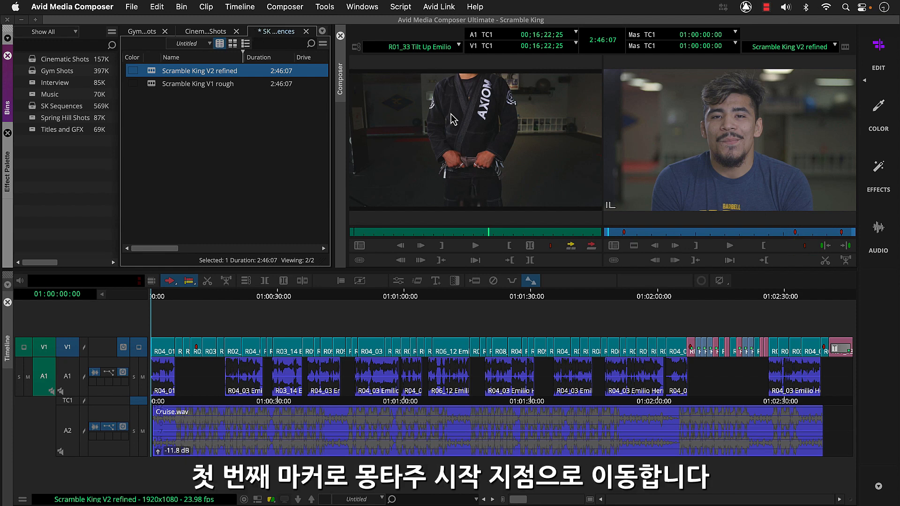
Move the drone segment at the first marker to the montage start, after the opening interview clip, using the yellow Extract/Splice-In segment tool.
left_click(623, 232)
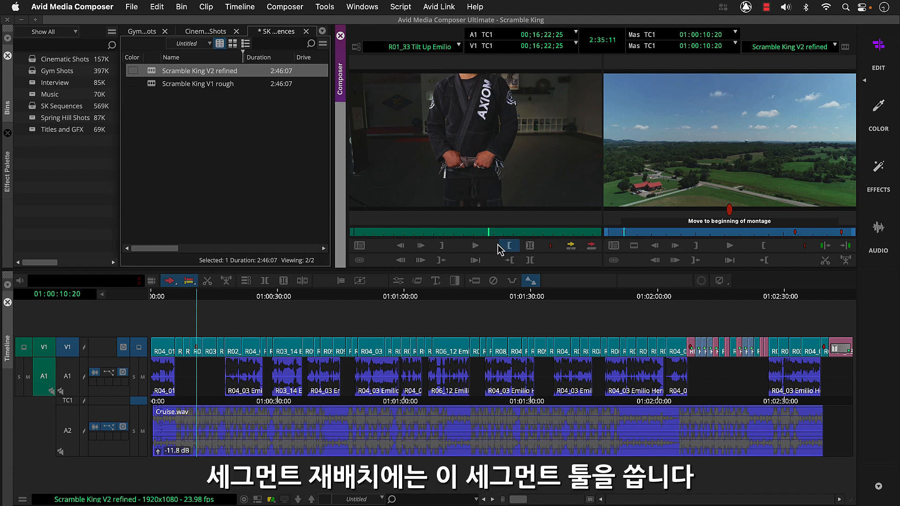
left_click(170, 281, "alt")
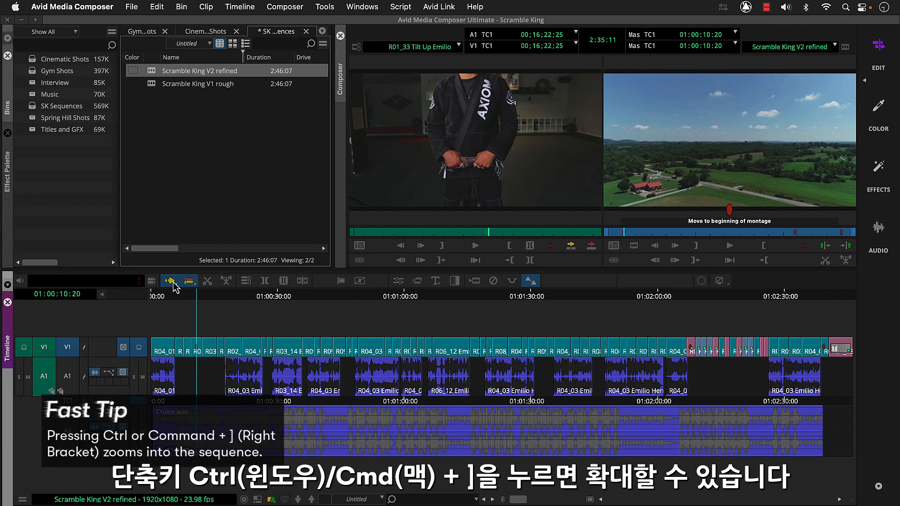
key("super+bracketright")
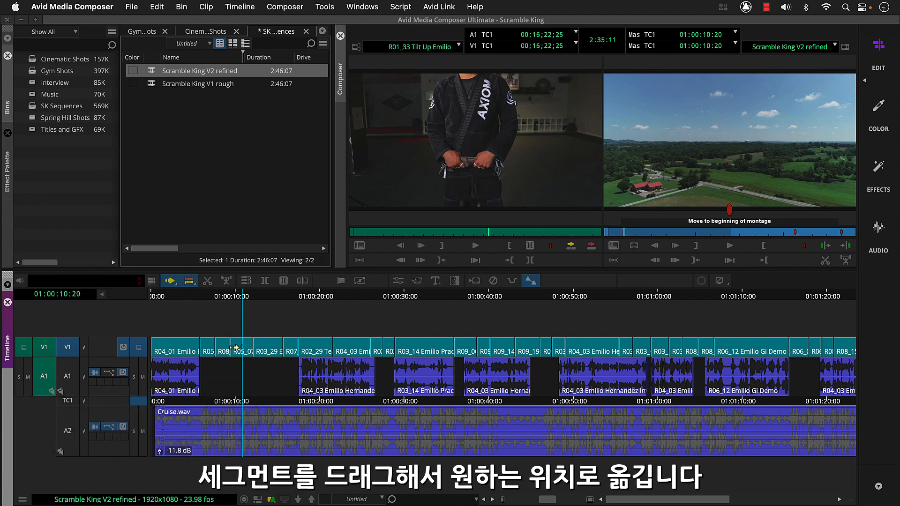
left_click_drag(237, 348, 208, 347)
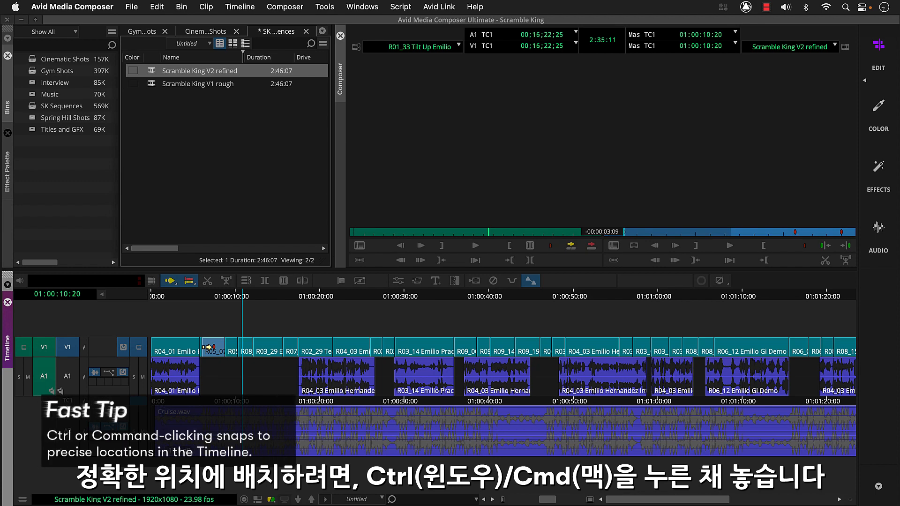
left_click_drag(208, 348, 206, 348)
left_click_drag(181, 405, 270, 415)
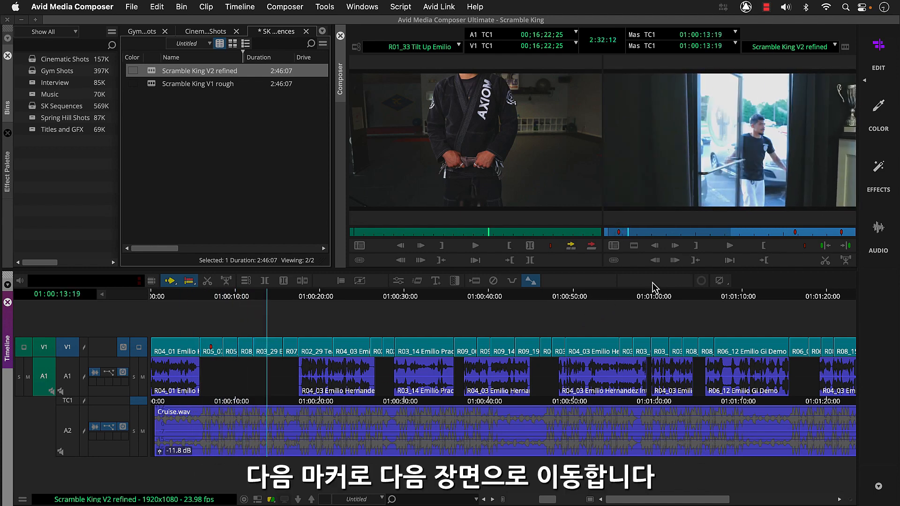
Extract the V1 segment at the "Extract this" marker so the following video clips close the gap.
left_click(794, 234)
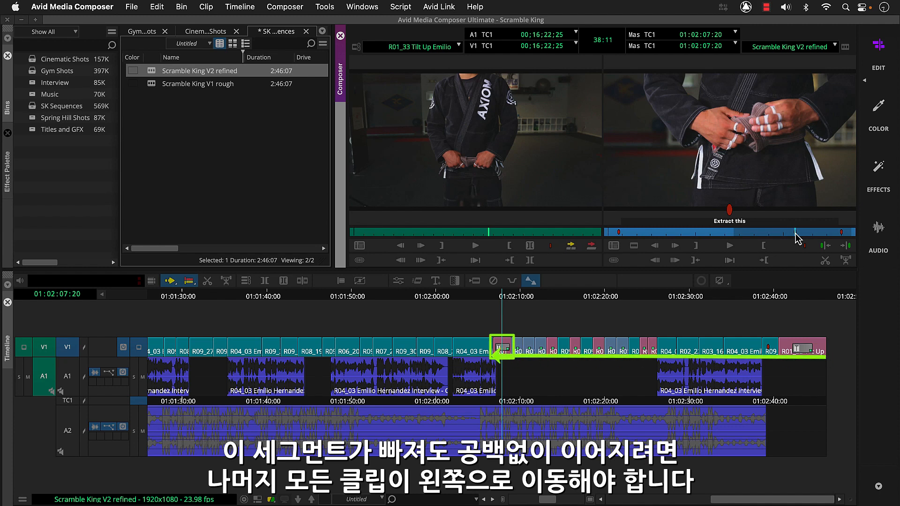
left_click(503, 301)
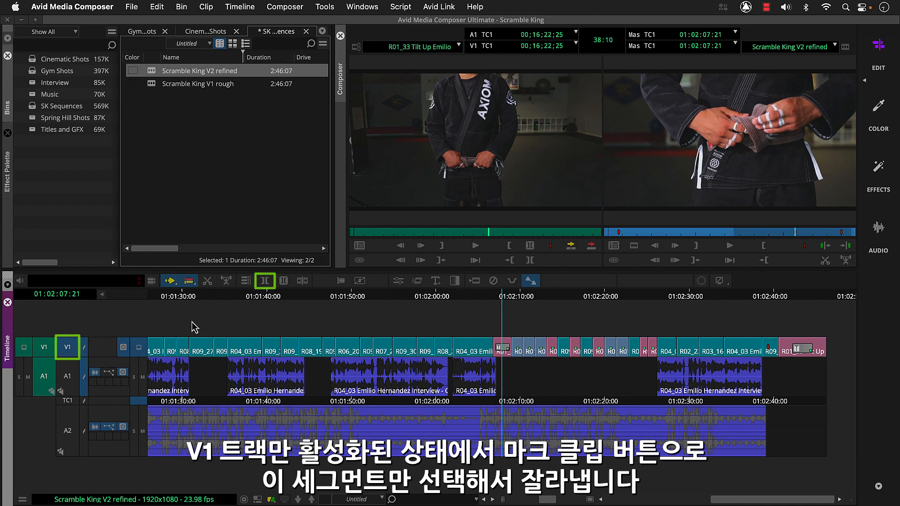
left_click(266, 288)
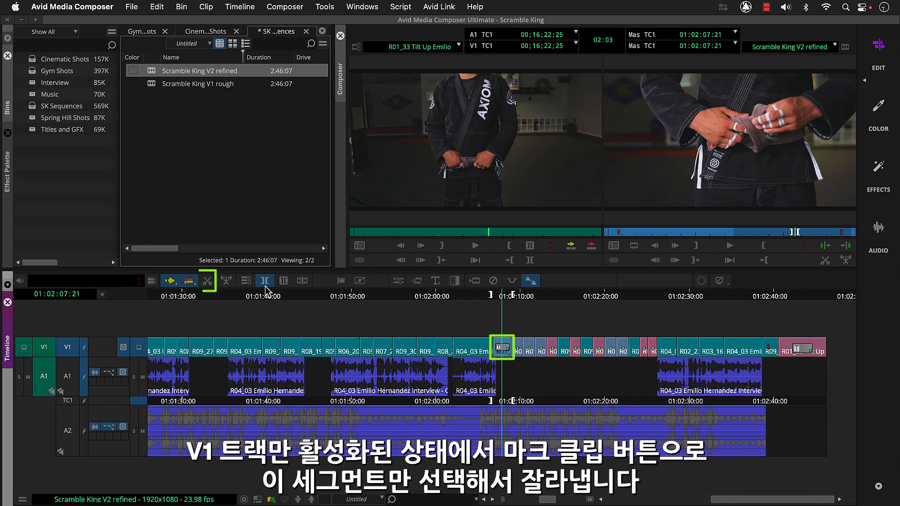
left_click(208, 282)
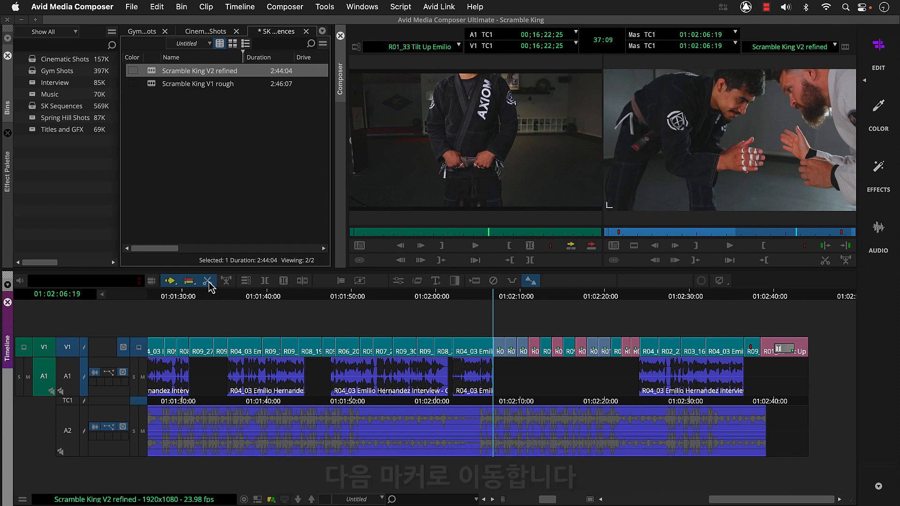
Mark the V1 segment at the "Replace with shot that compliments final shot" marker, checking the final shot for comparison.
left_click(842, 233)
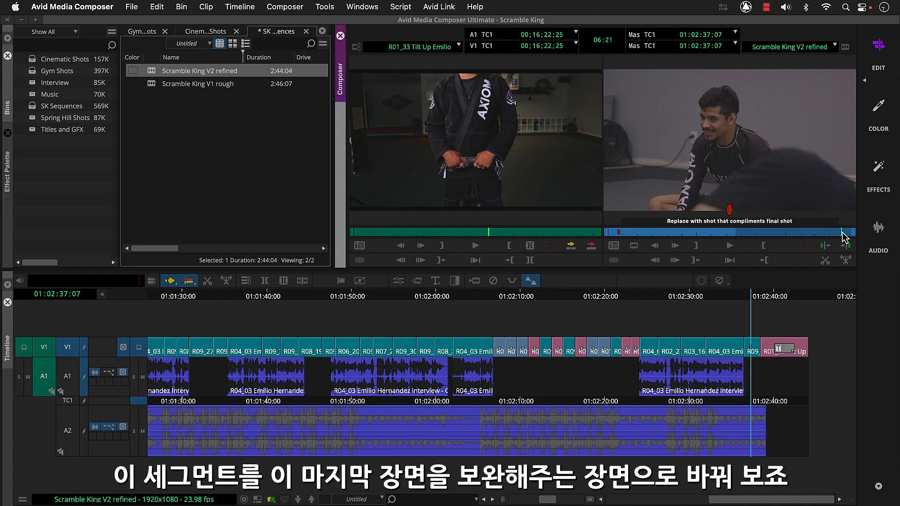
left_click(790, 299)
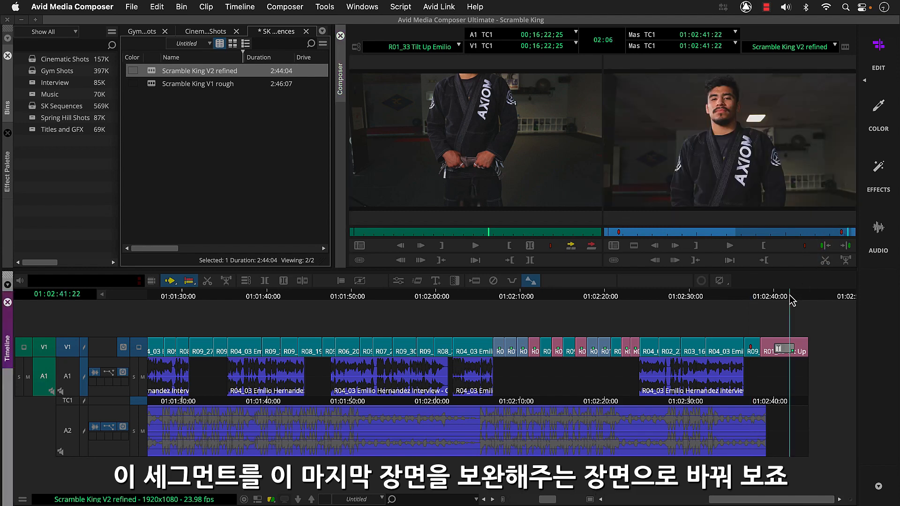
left_click(754, 300)
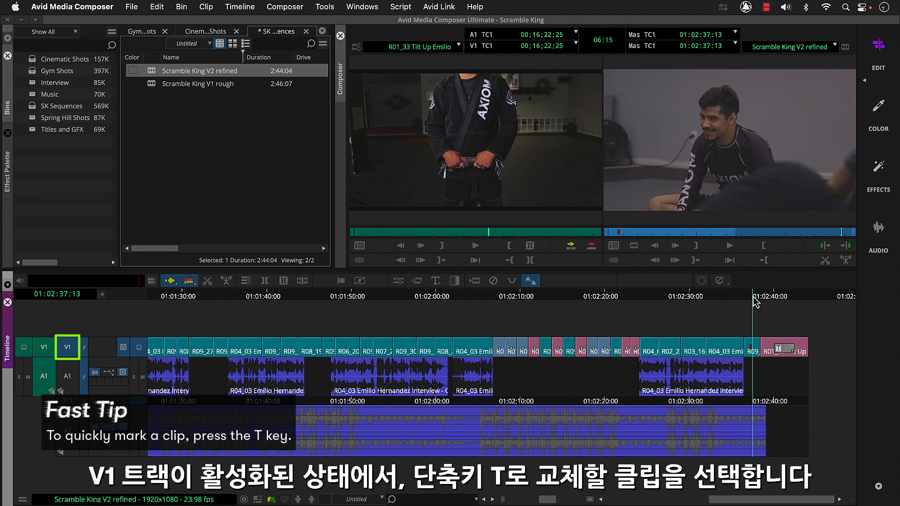
key("t")
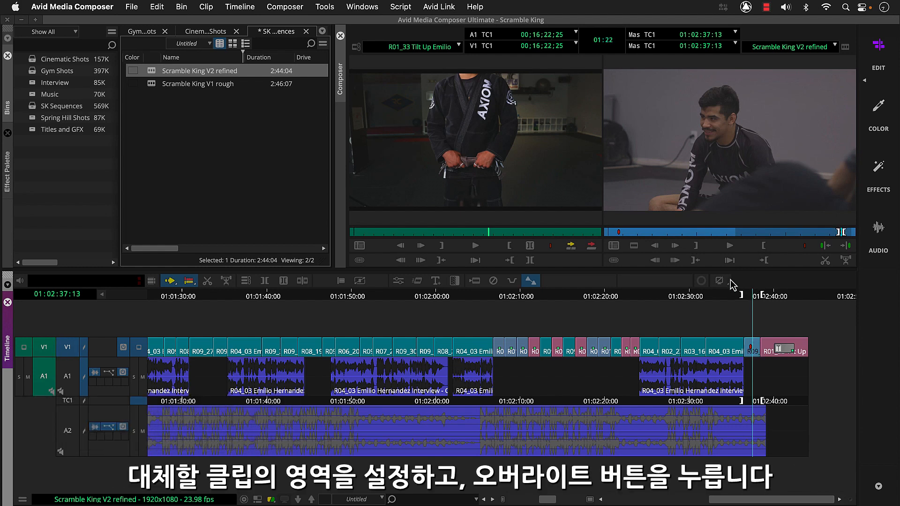
Overwrite the marked segment with R01_35 Tie Belt from the Cinematic Shots bin, starting at the clip's marker, and play the result.
left_click(219, 33)
double_click(180, 80)
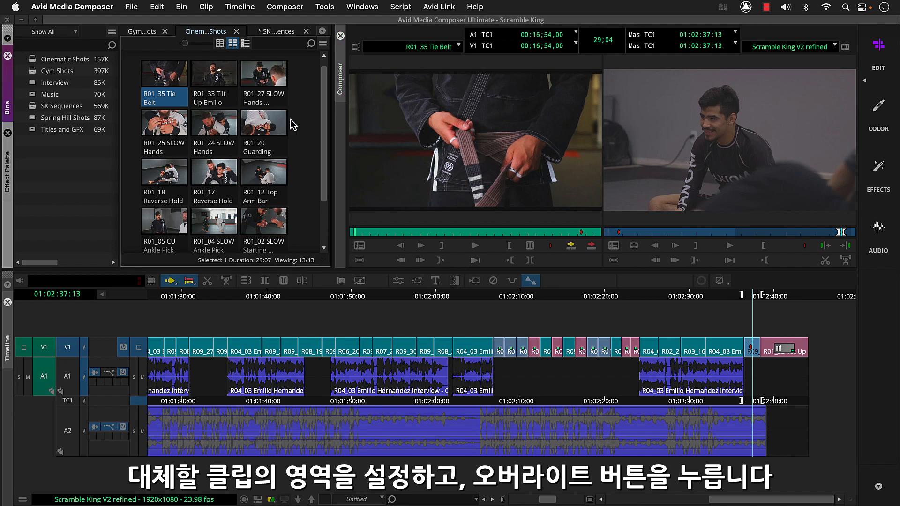
left_click(582, 233)
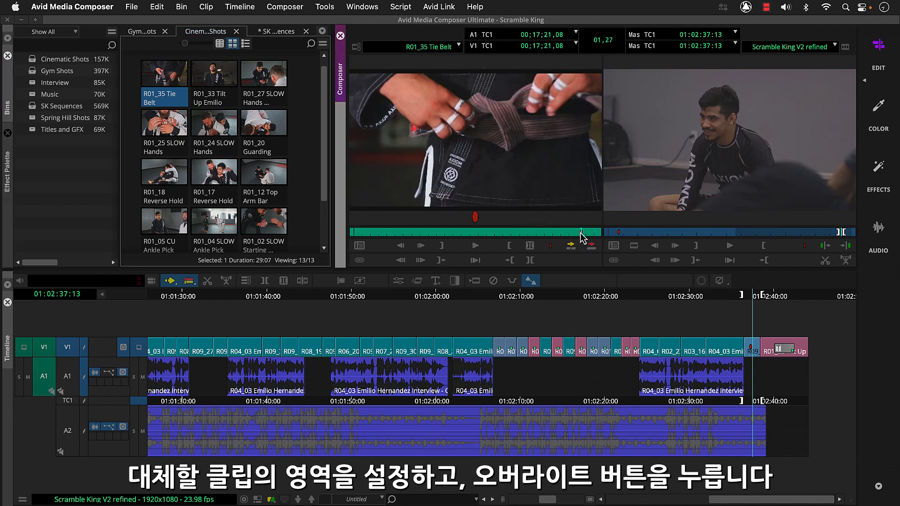
left_click(590, 247)
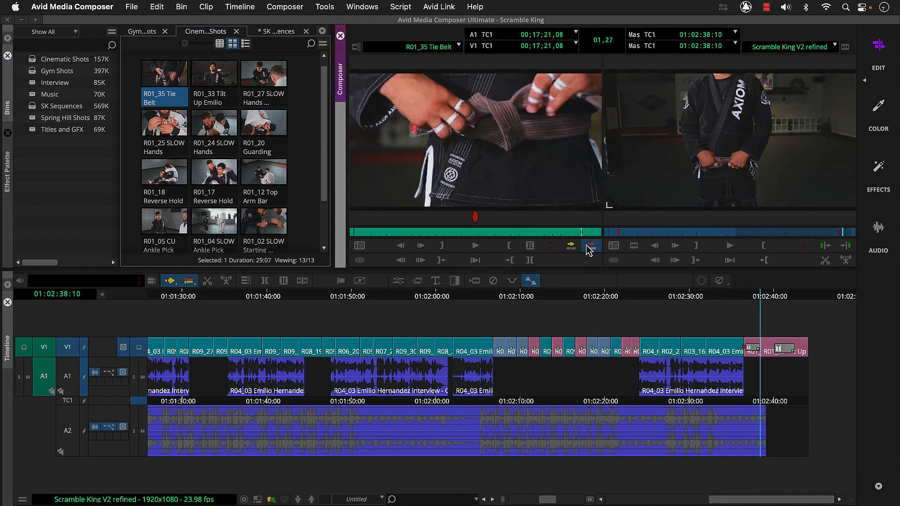
left_click(732, 301)
key("space")
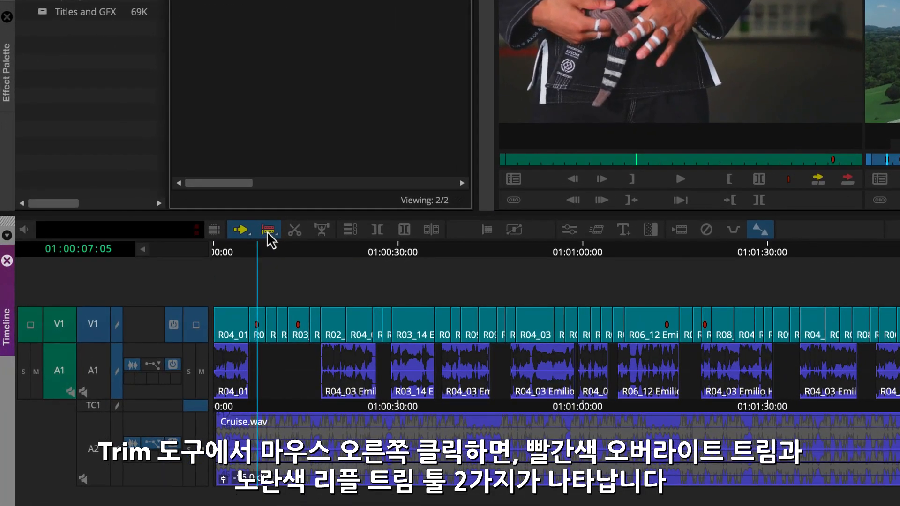
Keep both the overwrite and ripple trim tools enabled, deactivate the segment tool and turn on linked selection.
right_click(188, 283)
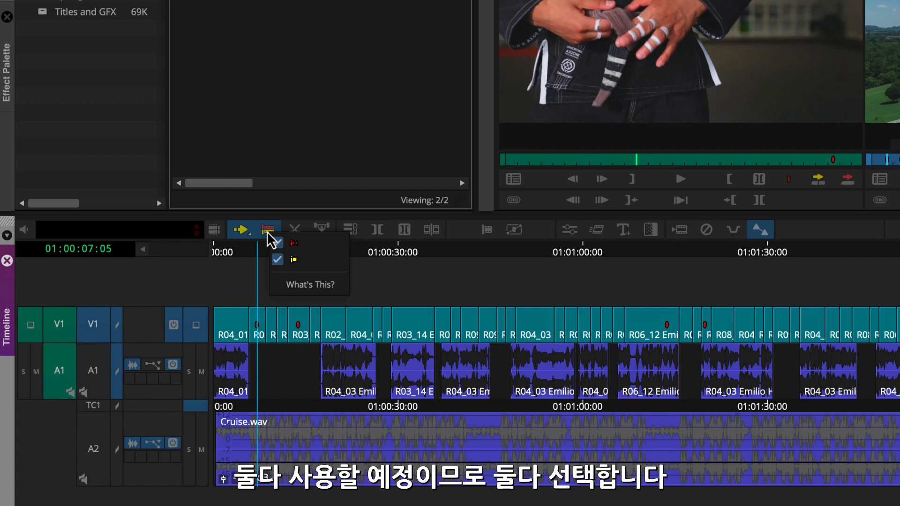
left_click(267, 233)
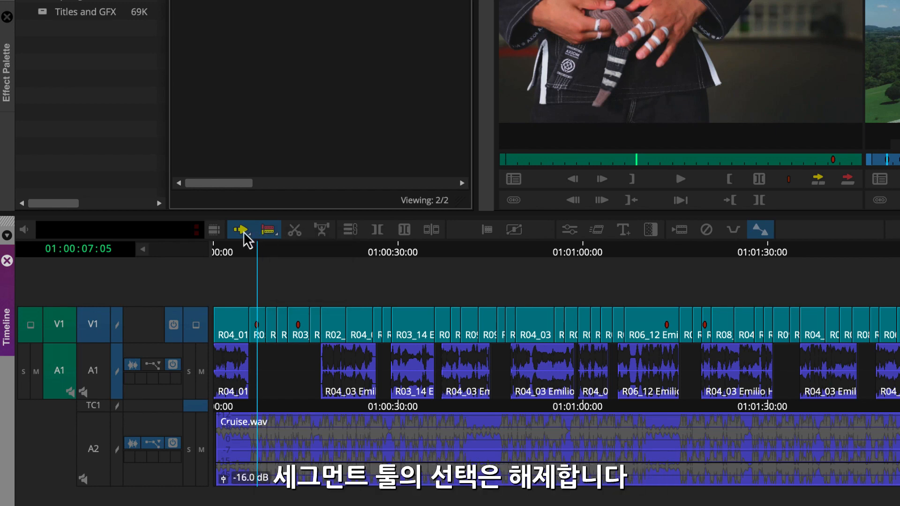
left_click(244, 234)
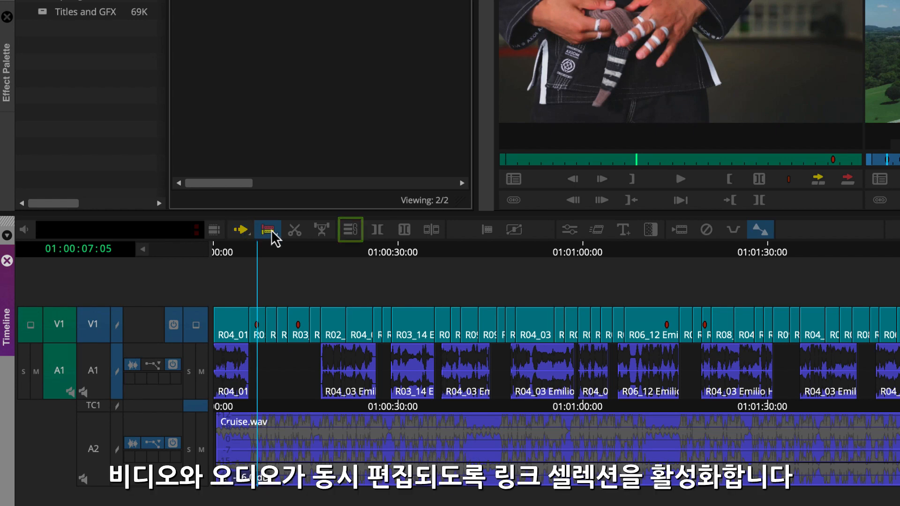
left_click(347, 231)
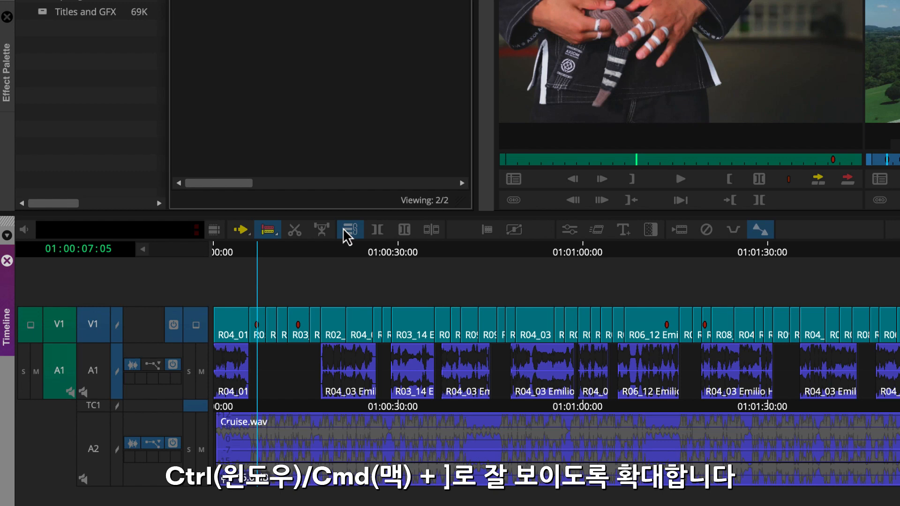
Delete the marker on the R05_07 drone clip in the timeline.
key("ctrl+bracketright")
key("ctrl+bracketright")
key("ctrl+bracketright")
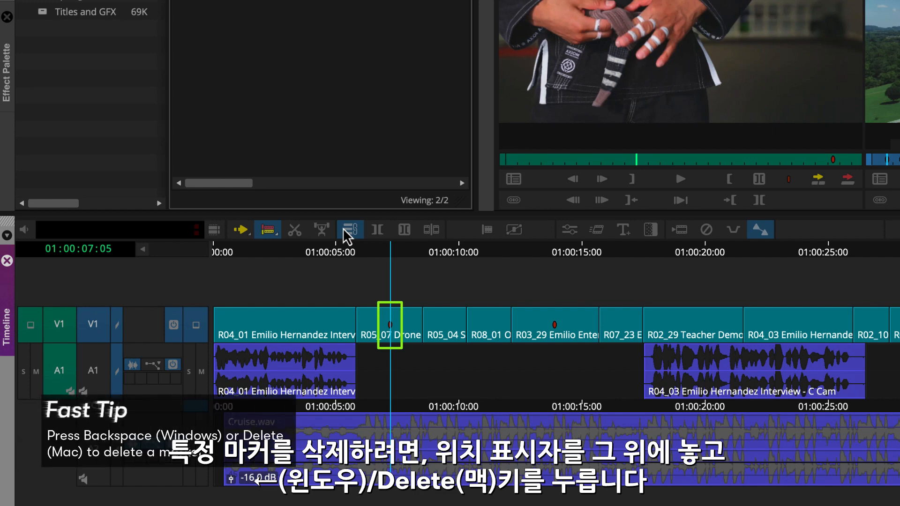
key("BackSpace")
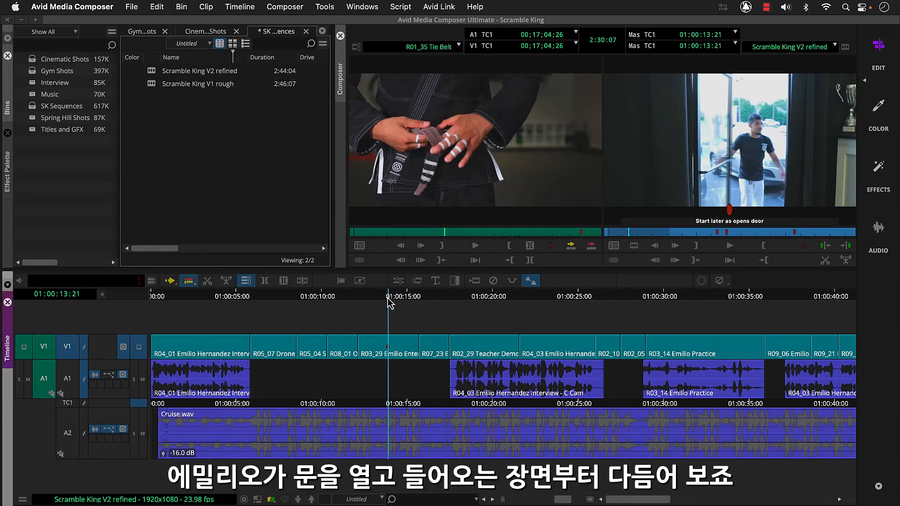
Play the sequence from about 10 seconds in through the door-entrance clip to examine where it should start.
left_click(331, 301)
key("space")
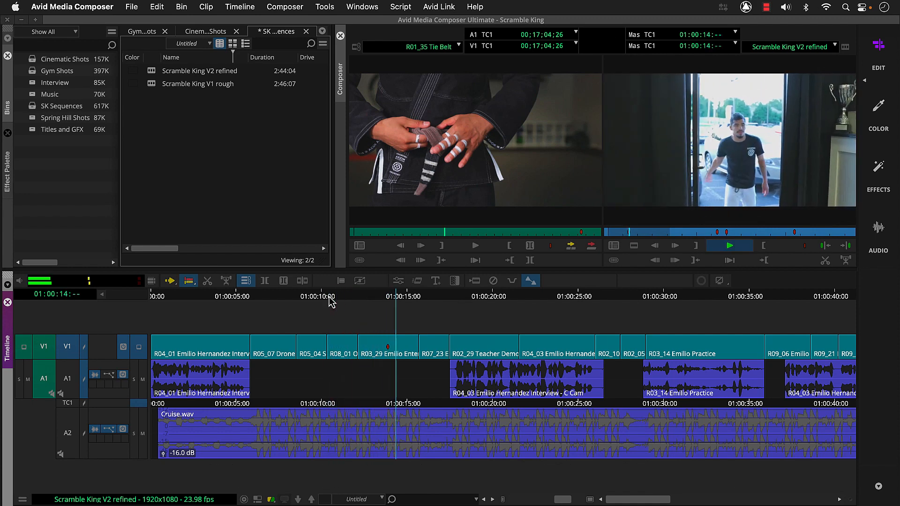
key("space")
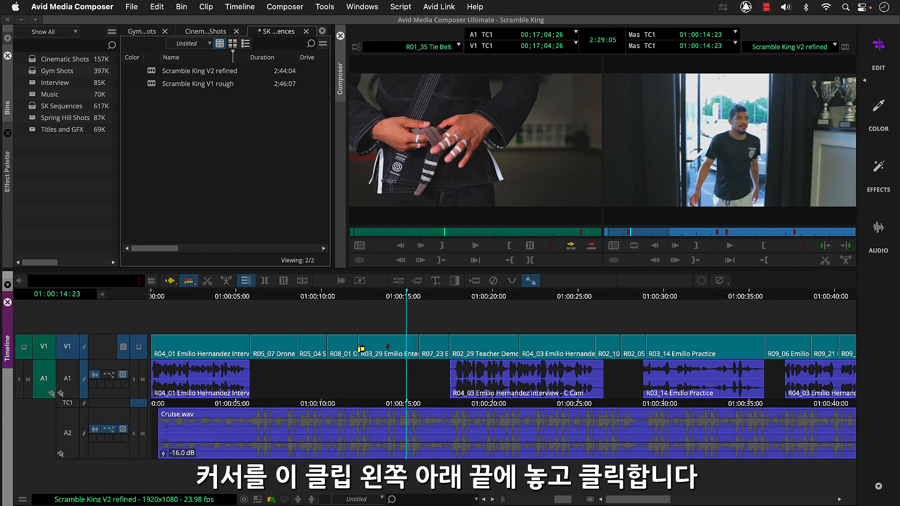
Ripple trim 22 frames off the start of the R03_29 door-entrance clip, loop playback around the edit, and leave trim mode.
left_click(360, 350)
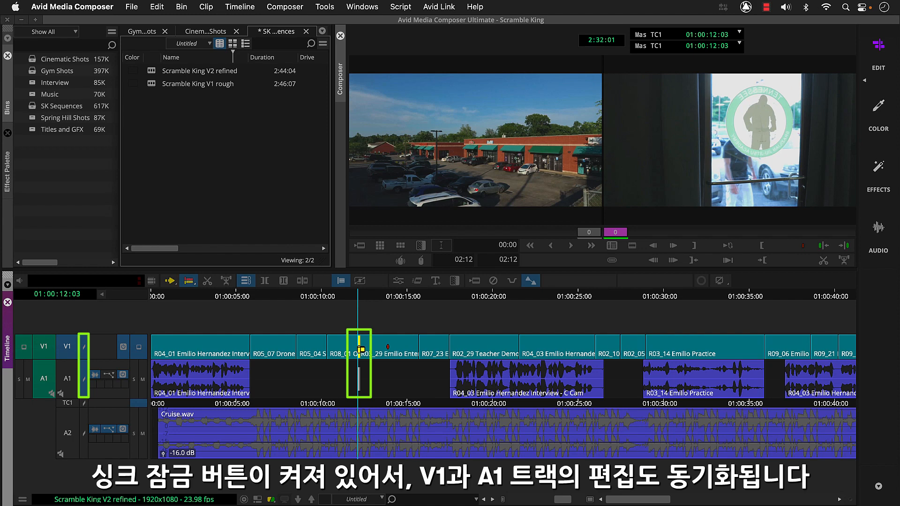
left_click_drag(364, 356, 380, 359)
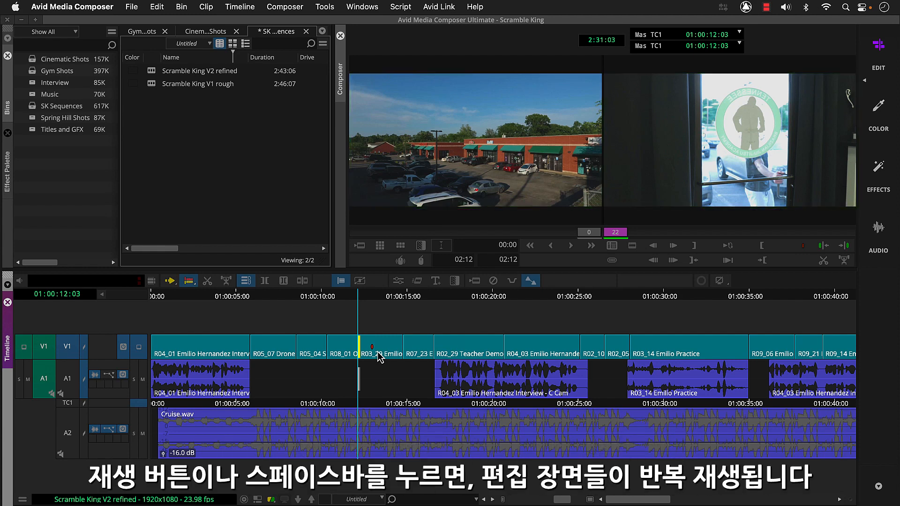
key("space")
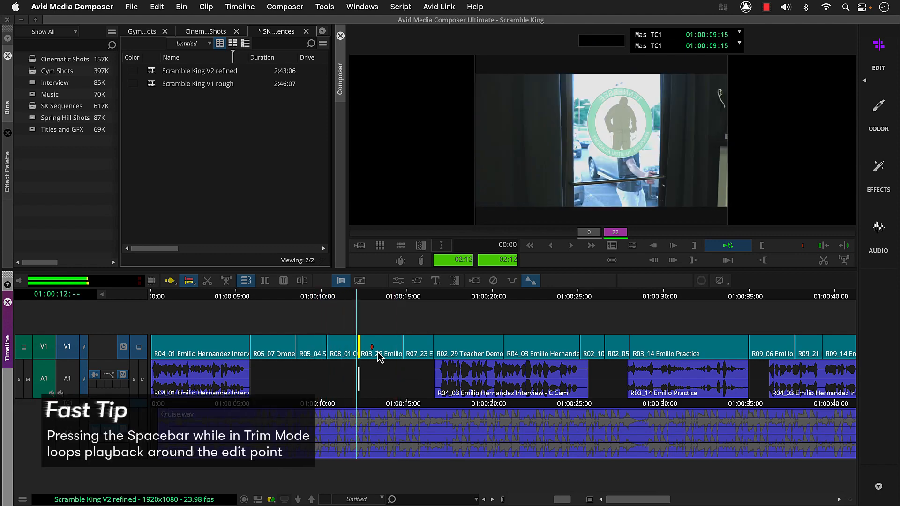
key("space")
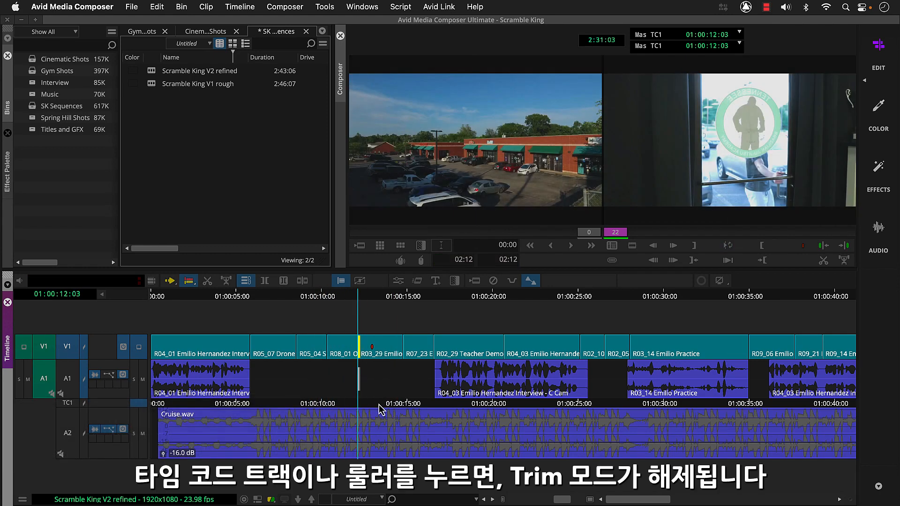
left_click(380, 406)
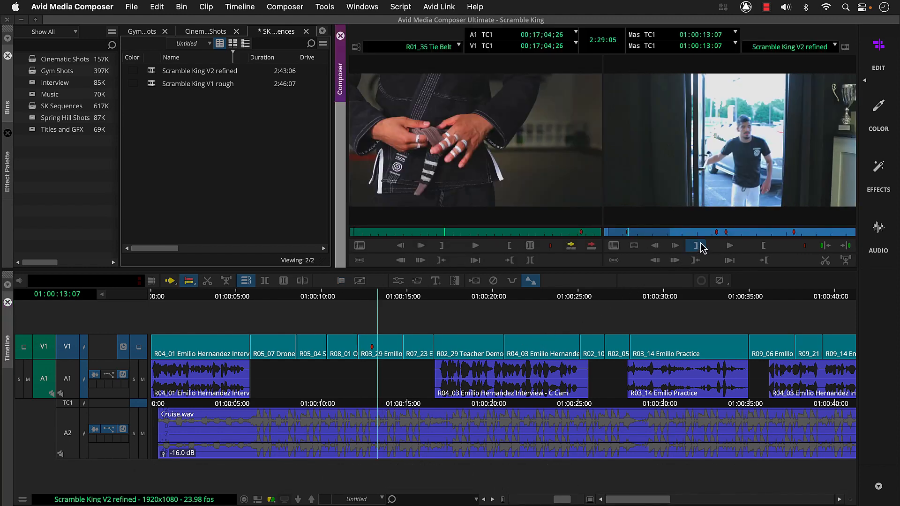
At the "End shot after 'Alright?'" marker, ripple trim 28 frames off the end of the R06_12 Gi Demo clip and loop the edit.
left_click(717, 233)
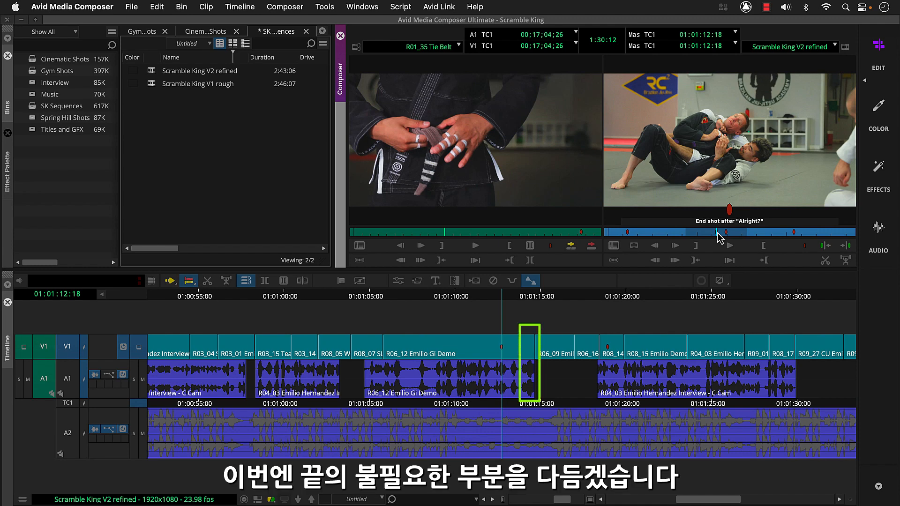
key("space")
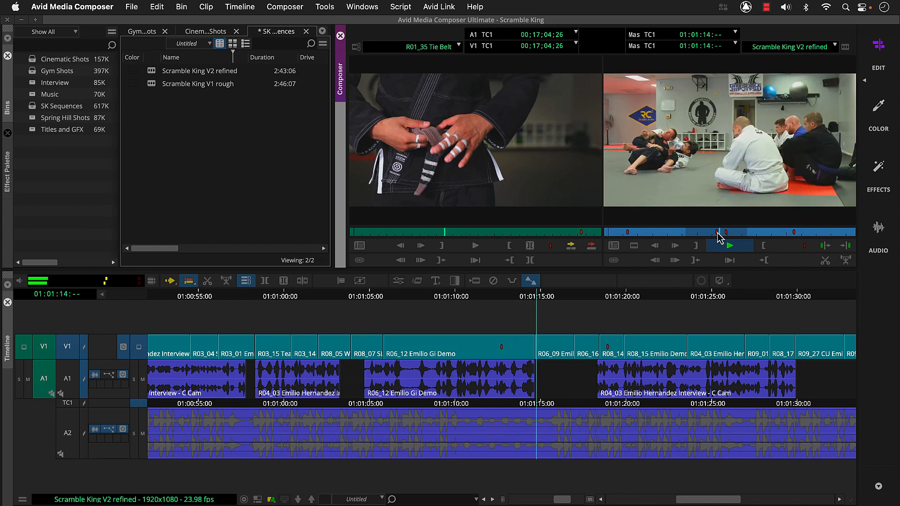
key("space")
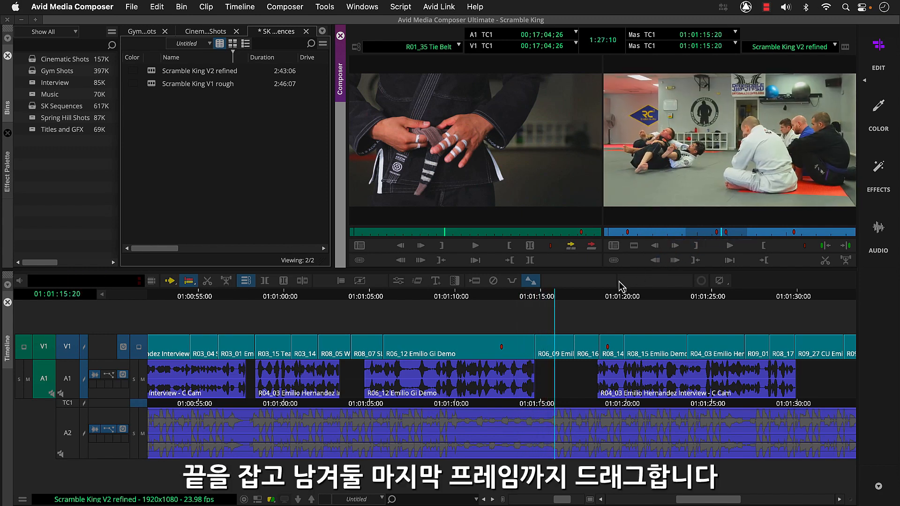
left_click(529, 348)
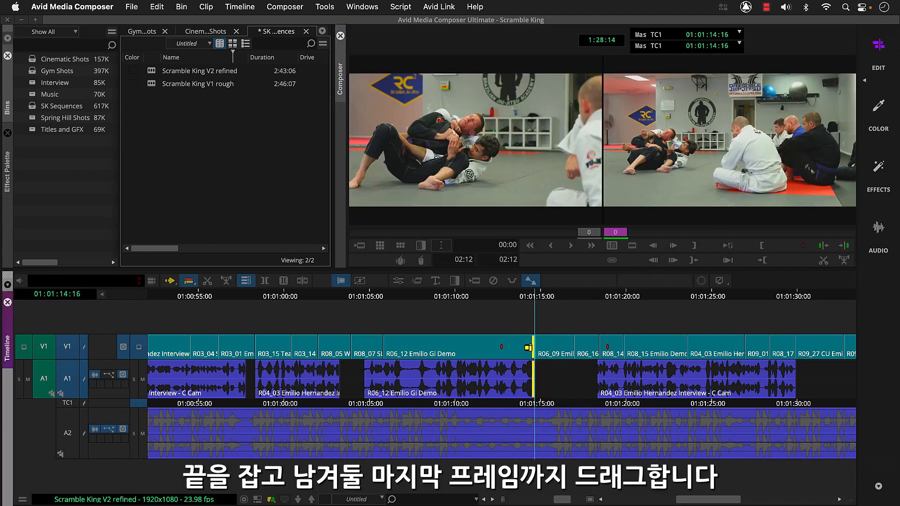
left_click_drag(528, 348, 509, 346)
key("space")
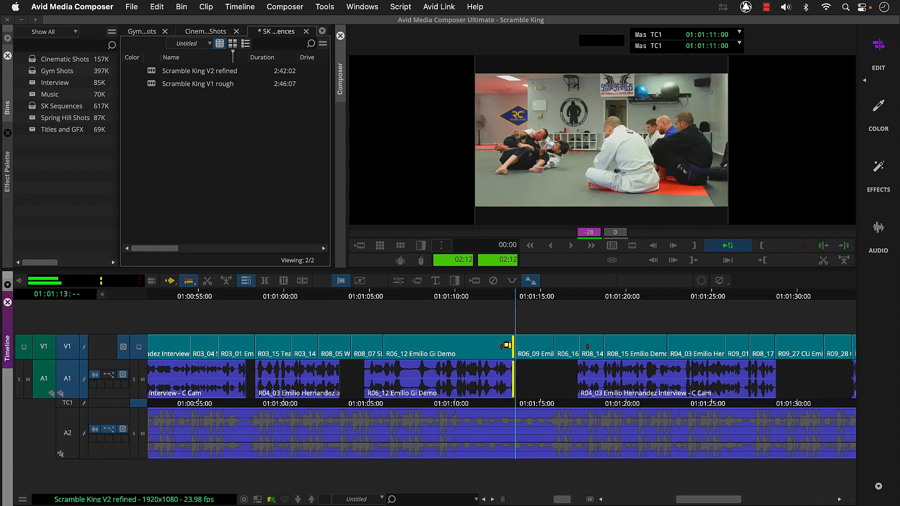
key("space")
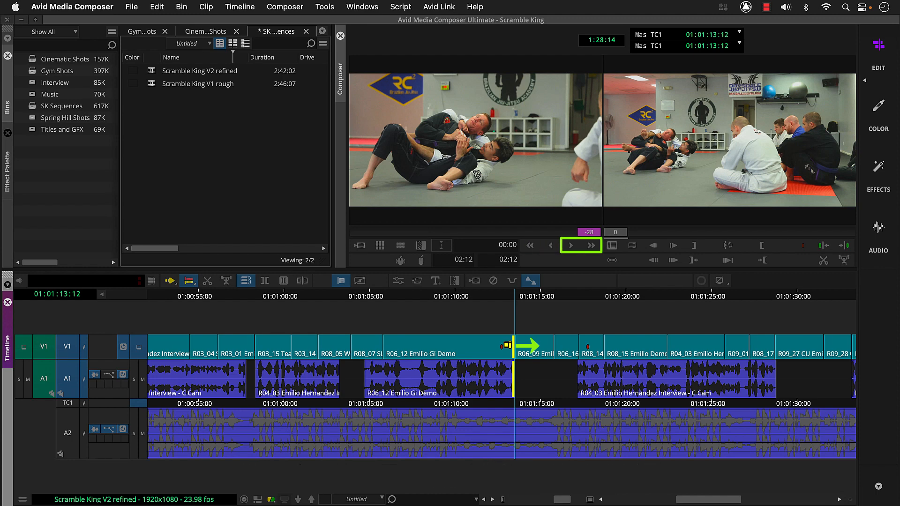
Extend the end of the R06_12 Gi Demo clip by 8 frames plus 2 single frames, checking each adjustment with loop playback.
left_click(591, 246)
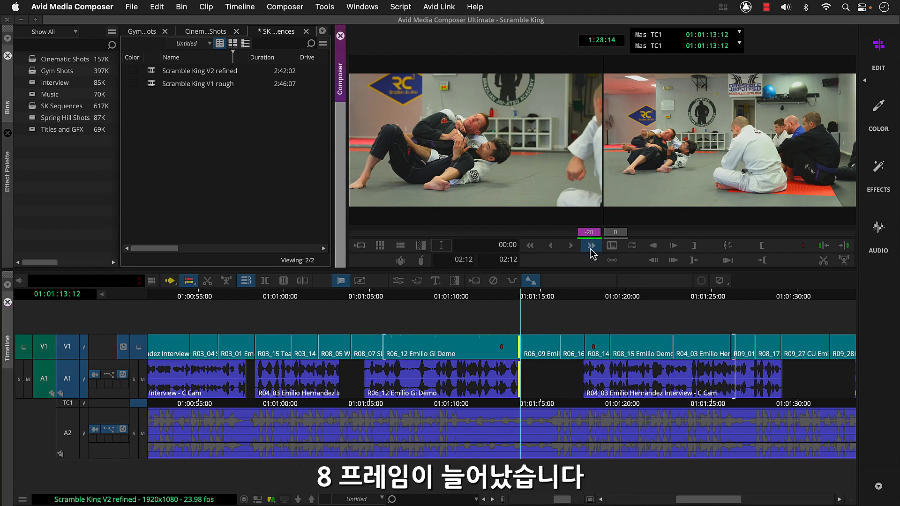
key("space")
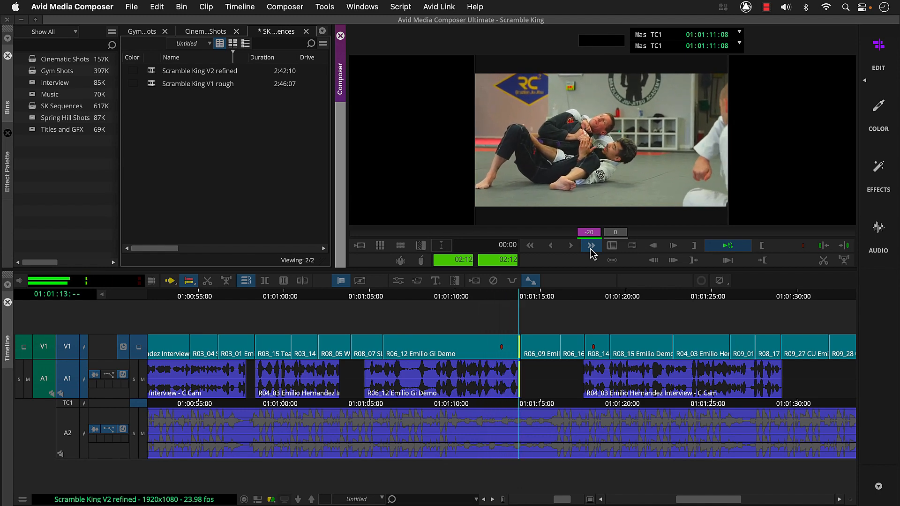
key("space")
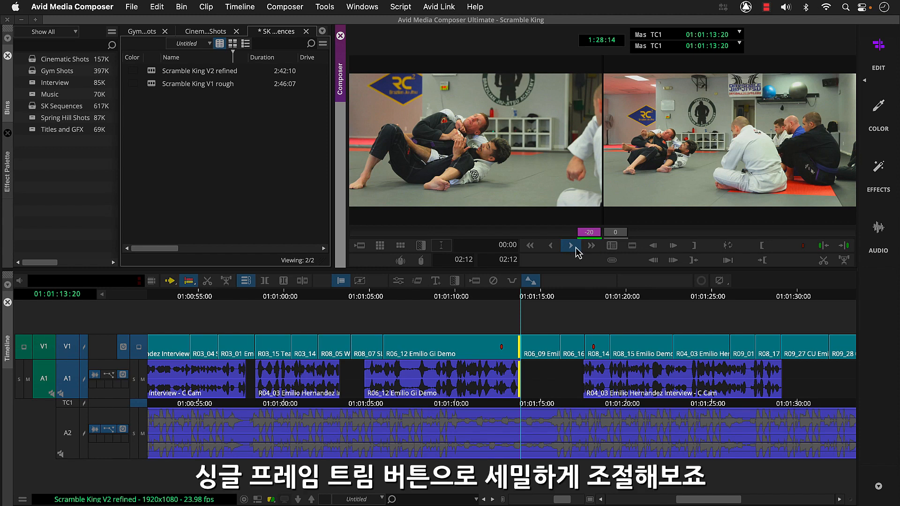
left_click(574, 247)
left_click(574, 246)
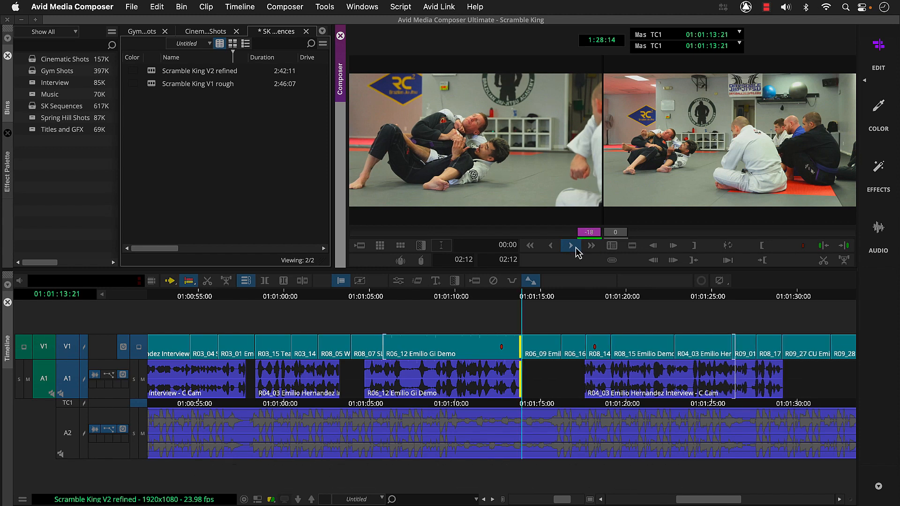
left_click(576, 248)
key("space")
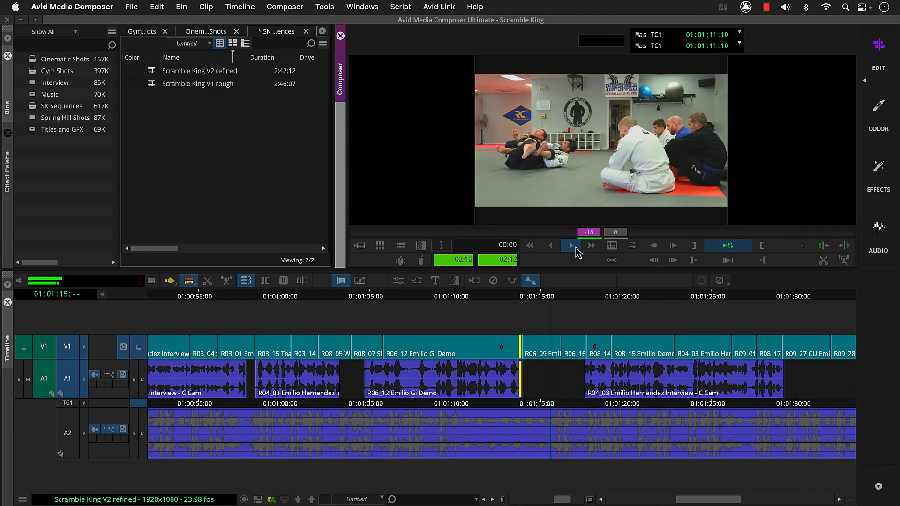
key("space")
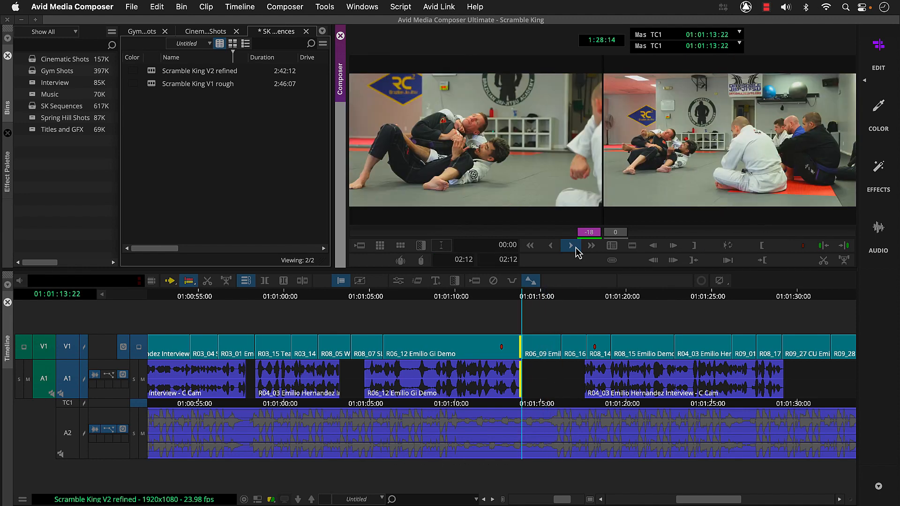
With linked selection off, overwrite trim the R04_03 interview audio's start 11 frames earlier near the "Fix cut-off 'When'" marker and loop playback.
left_click(595, 304)
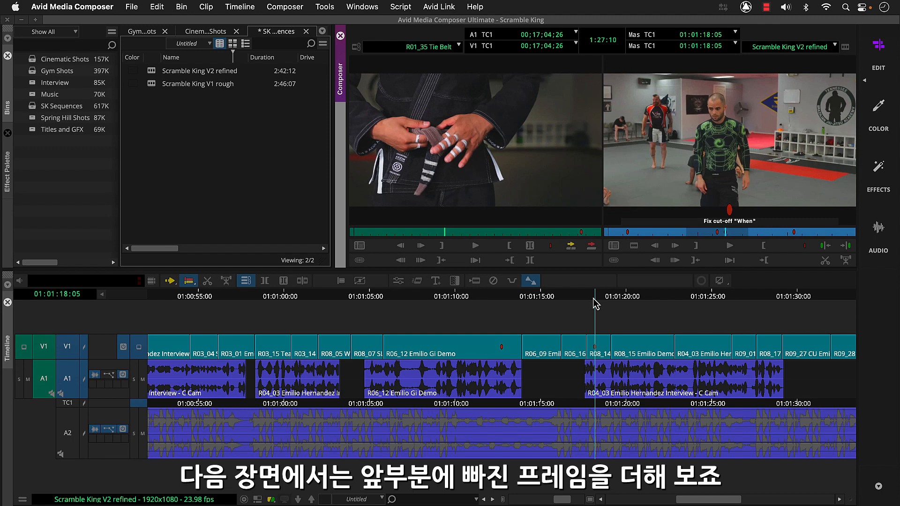
left_click(568, 299)
key("space")
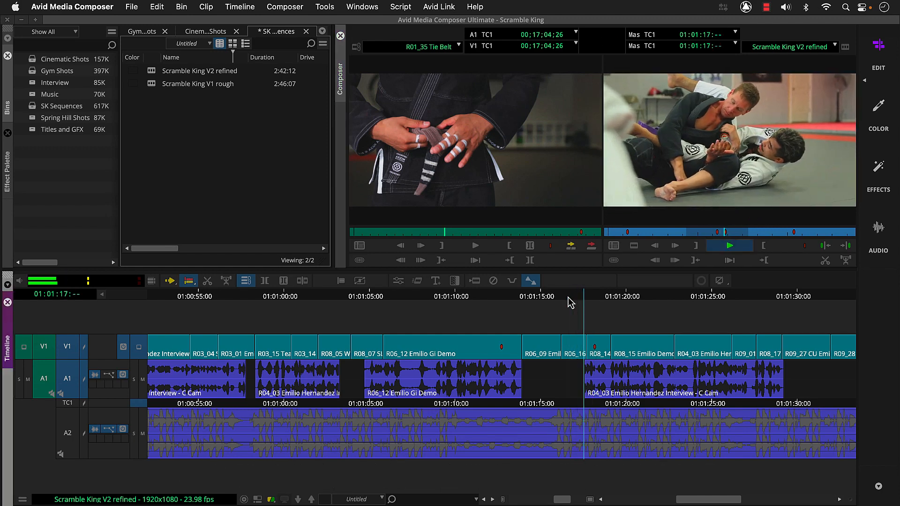
key("space")
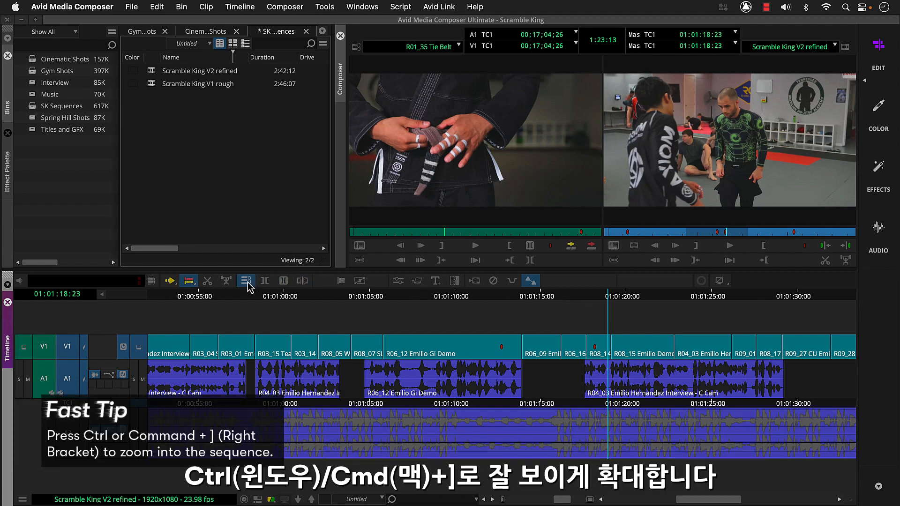
key("super+bracketright")
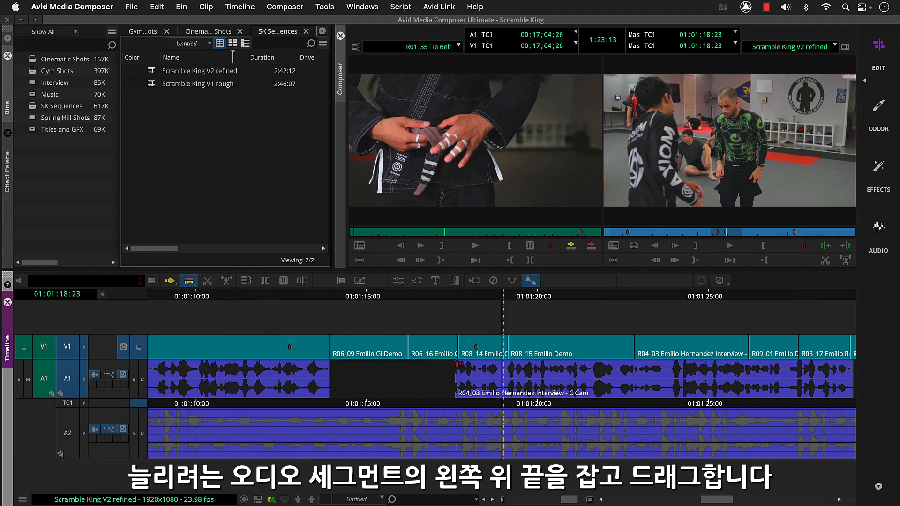
left_click_drag(457, 364, 443, 371)
key("space")
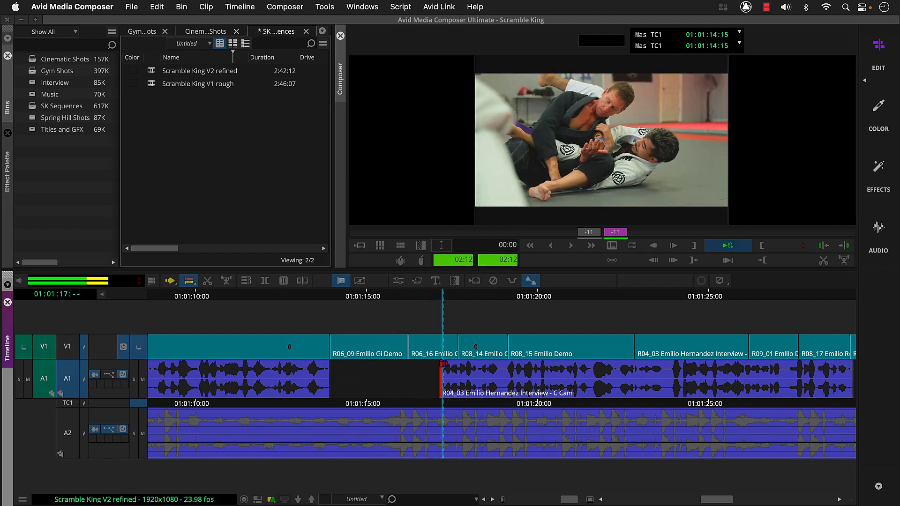
key("space")
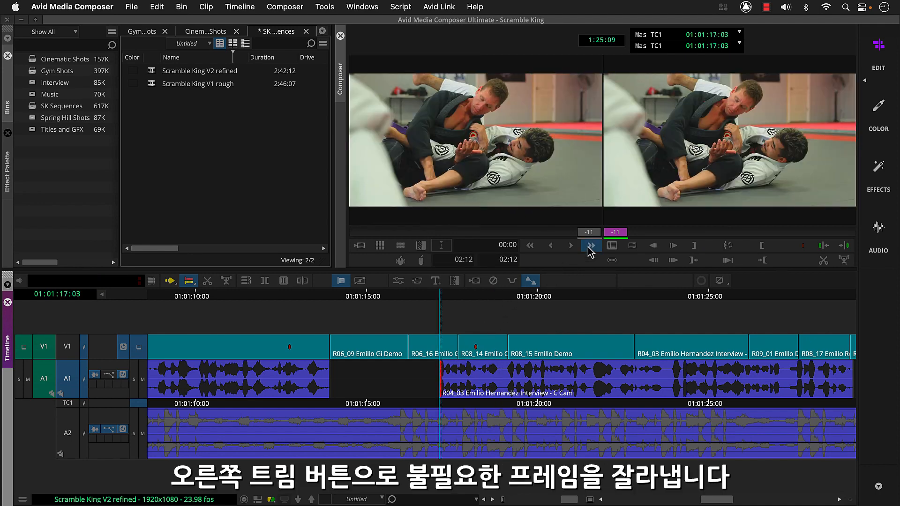
Trim 8 frames and one more single frame off the start of the R04_03 interview audio, checking each with loop playback, and leave trim mode.
left_click(591, 246)
key("space")
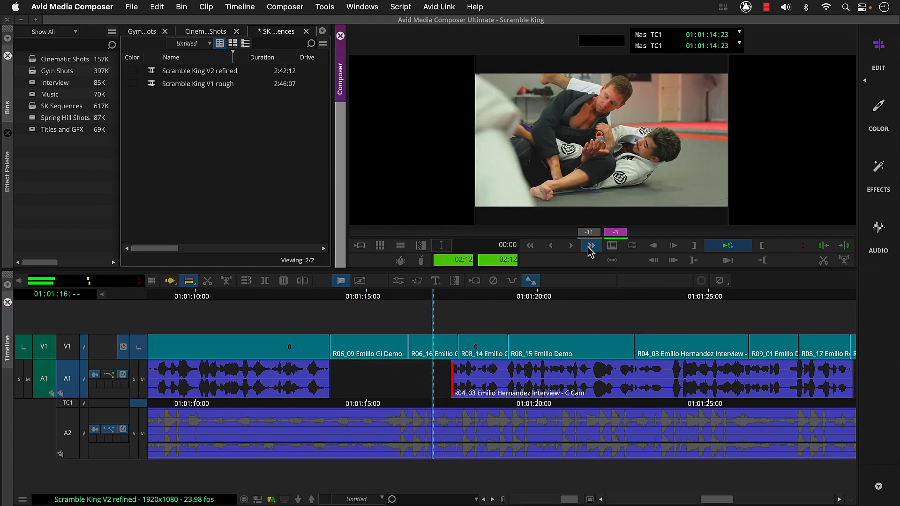
key("space")
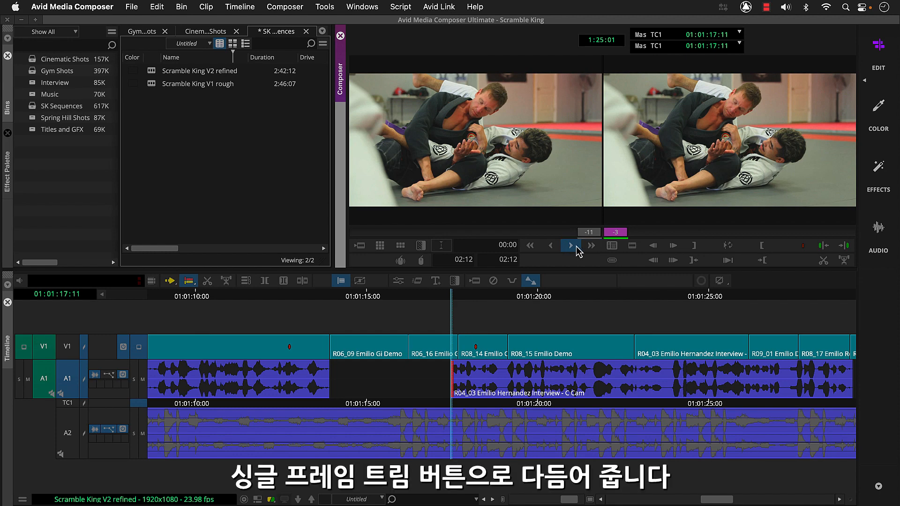
left_click(577, 248)
key("space")
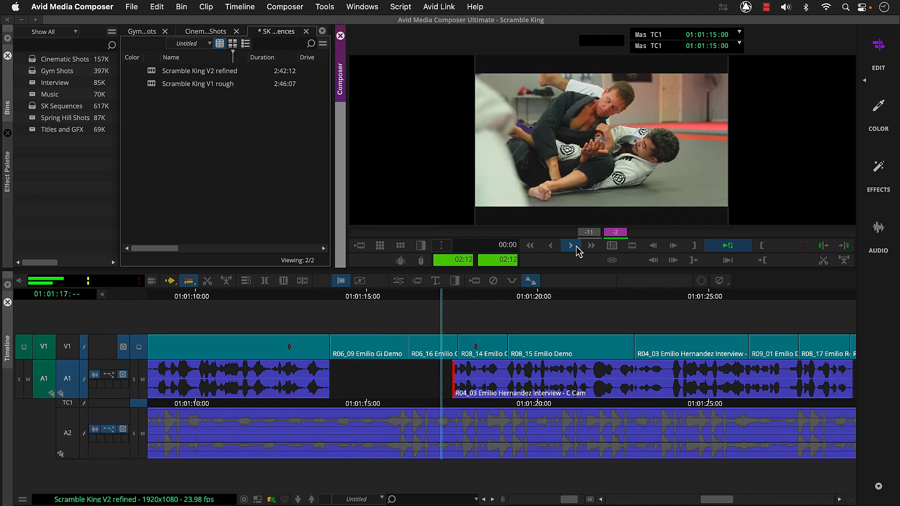
key("space")
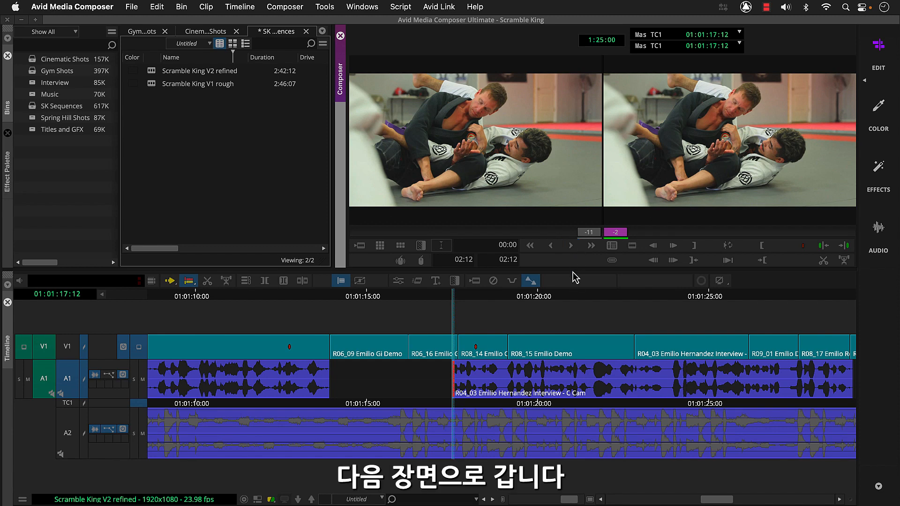
left_click(572, 296)
At the "End this after 'champion'" marker, overwrite trim 16 frames off the end of the R04_03 interview audio and loop playback.
left_click(793, 233)
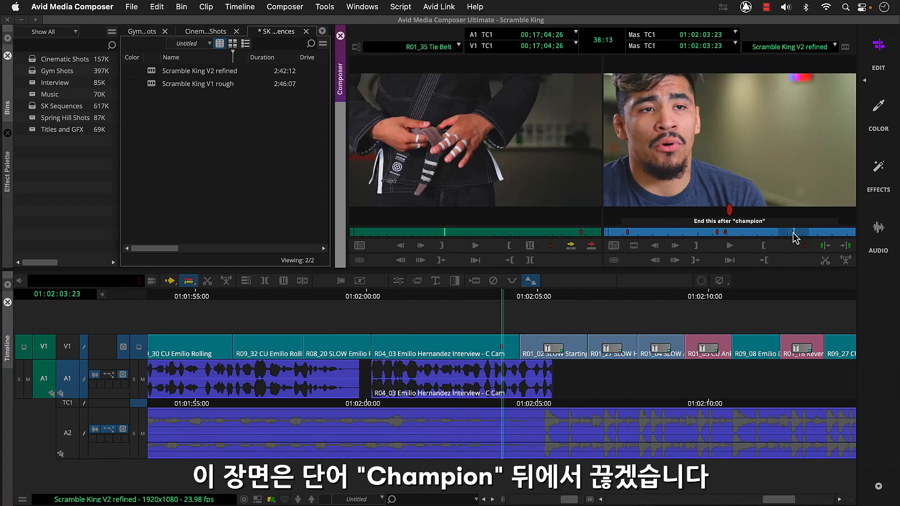
key("space")
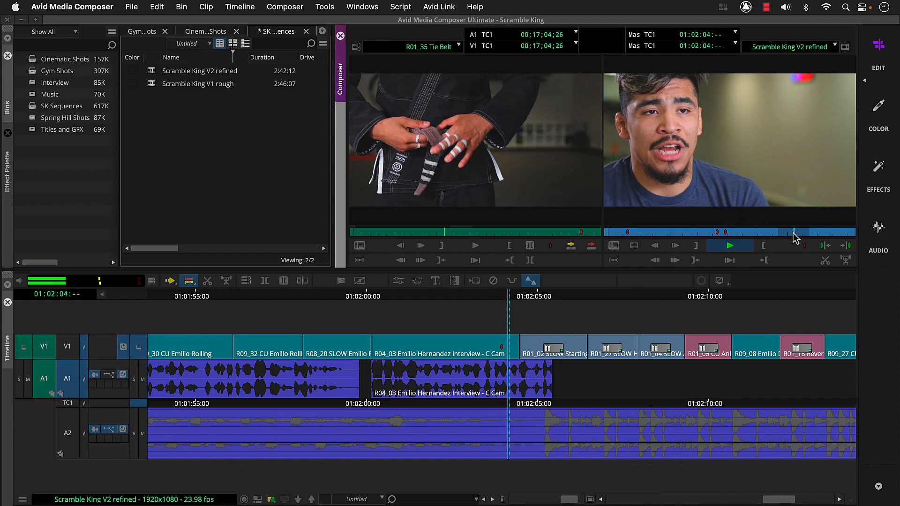
key("space")
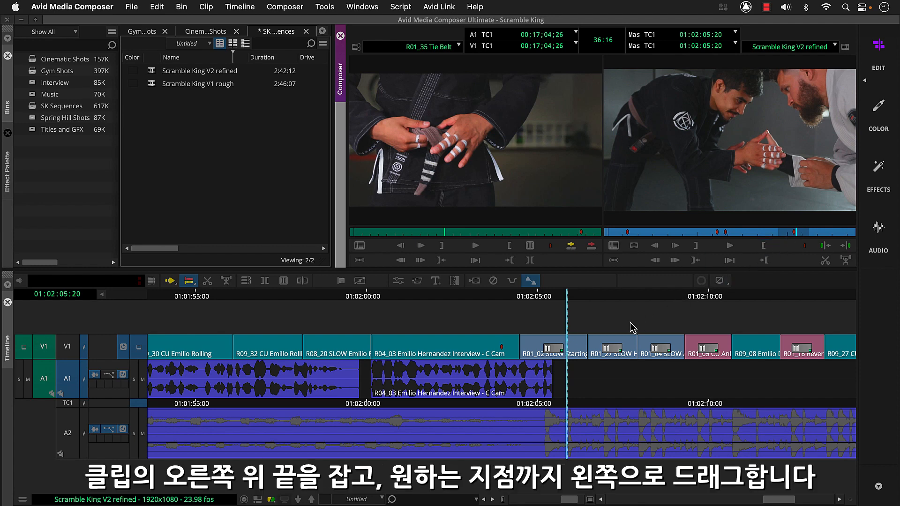
left_click(547, 367)
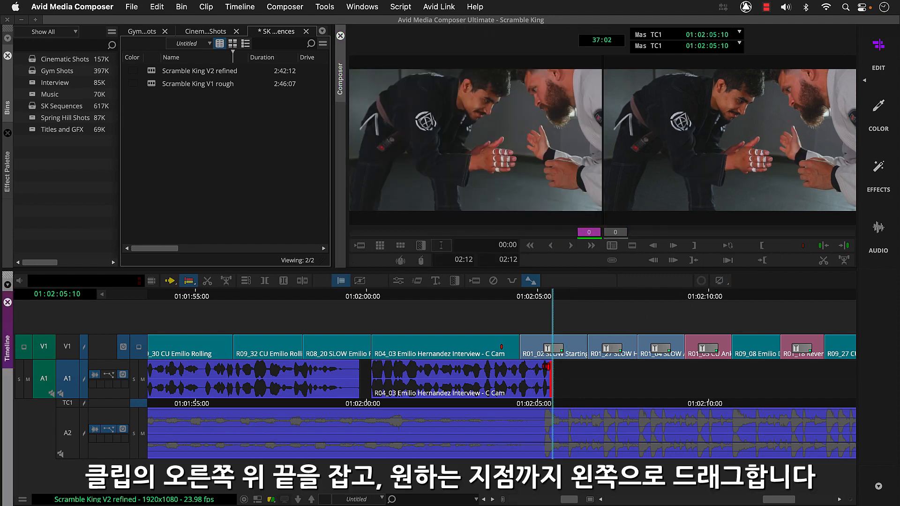
left_click_drag(547, 368, 525, 375)
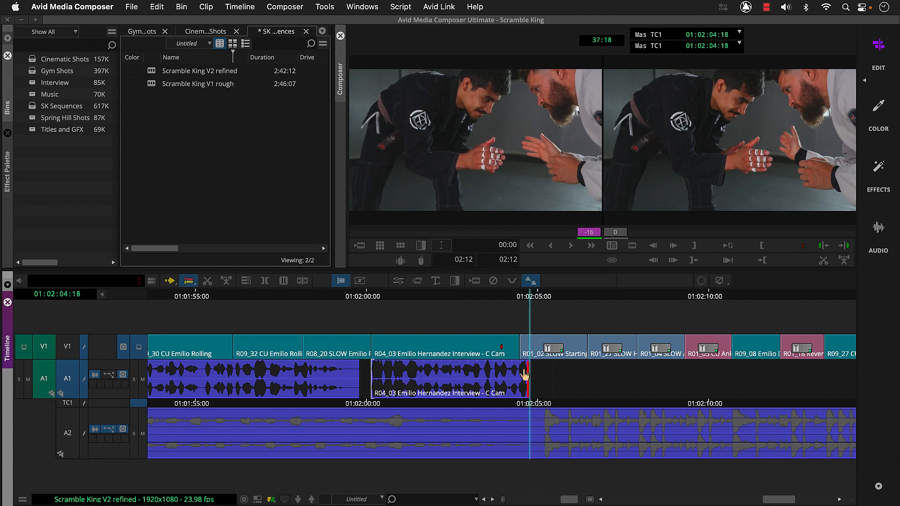
key("space")
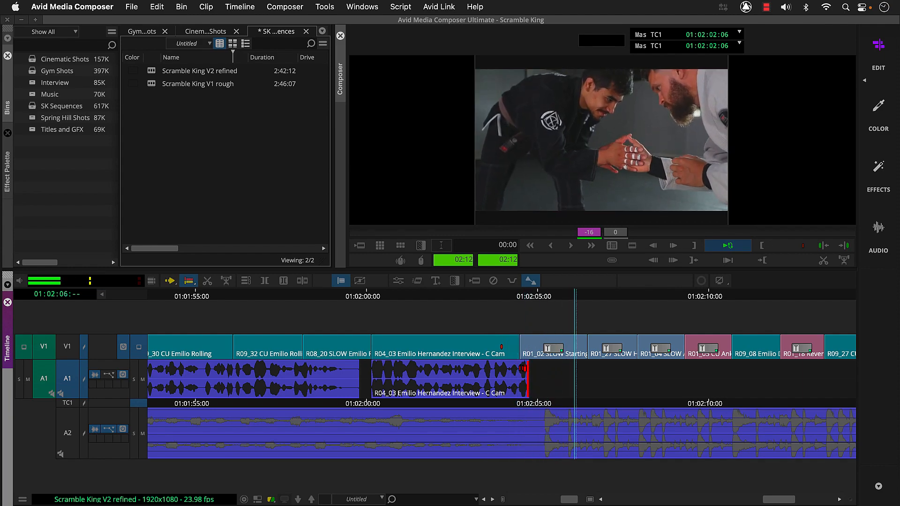
key("space")
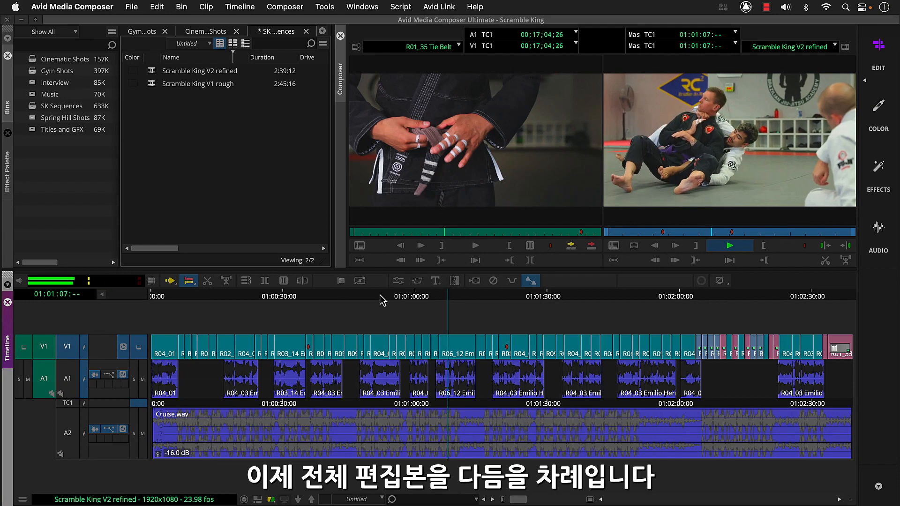
At the "Stay on this longer" marker, dual-roller trim the cut between R08_15 Emilio Demo and the R04_03 interview video 21 frames later and loop playback.
left_click(505, 299)
key("ctrl+]")
key("ctrl+]")
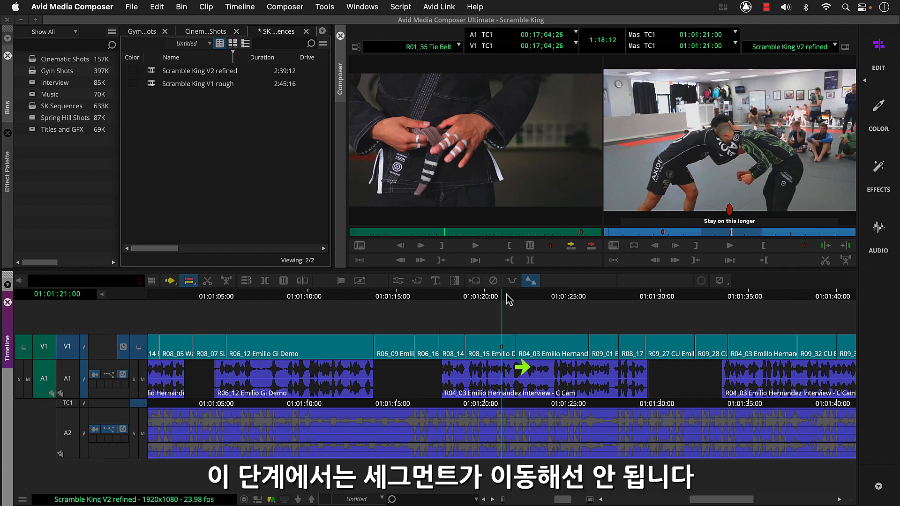
left_click(516, 345)
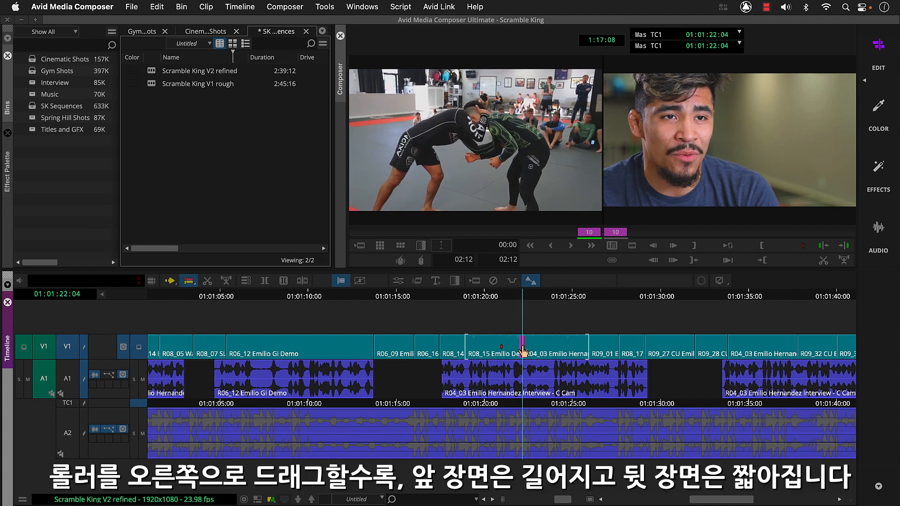
left_click_drag(516, 344, 531, 351)
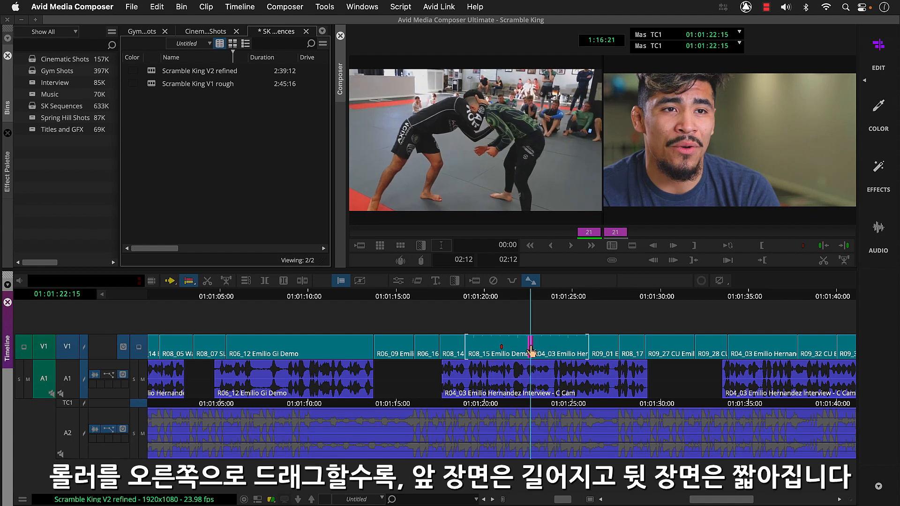
key("space")
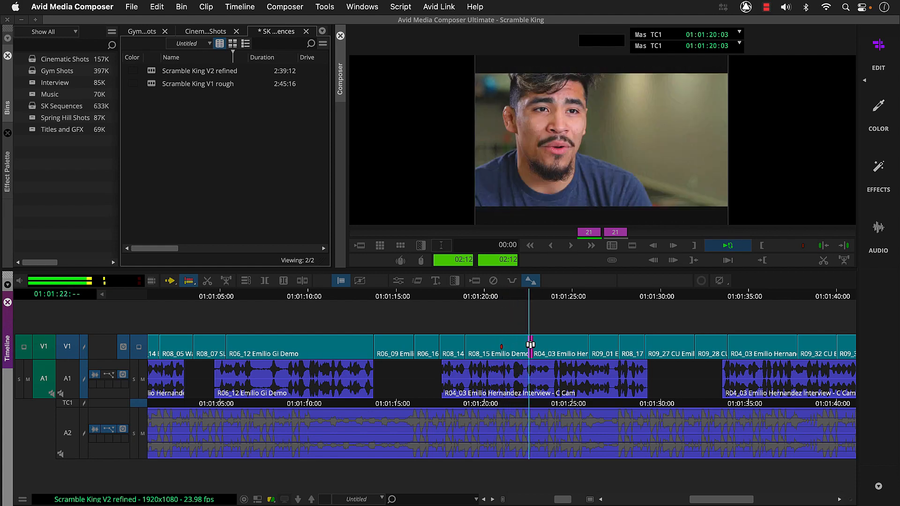
key("space")
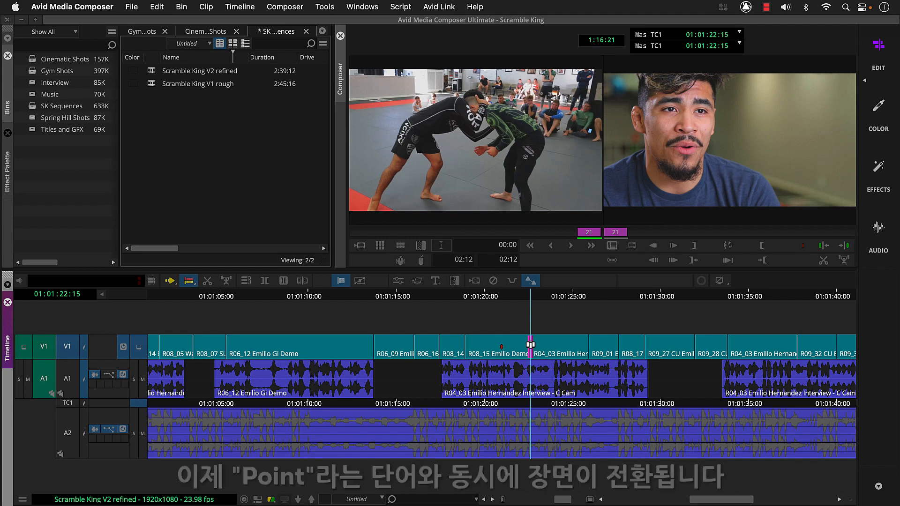
Dual-roller trim the cut between the R04_03 interview video and R09_01 4 frames earlier.
left_click(588, 342)
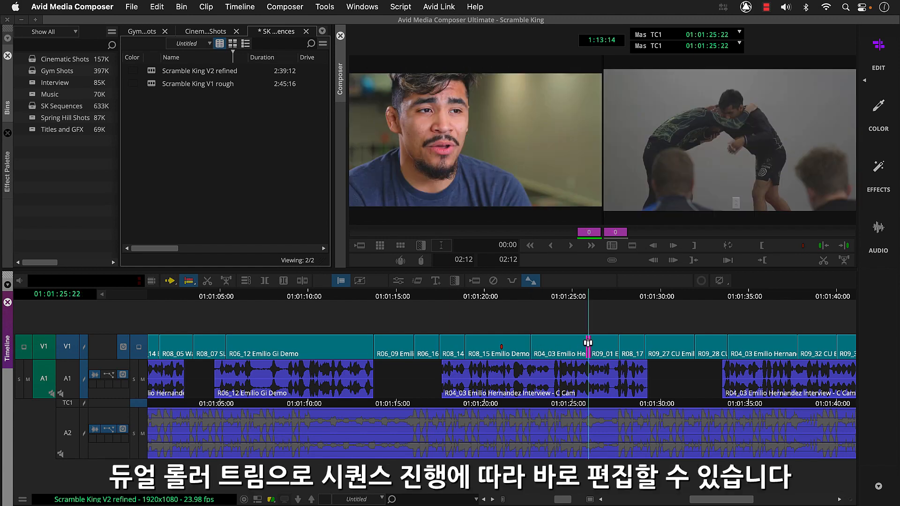
left_click_drag(588, 343, 585, 343)
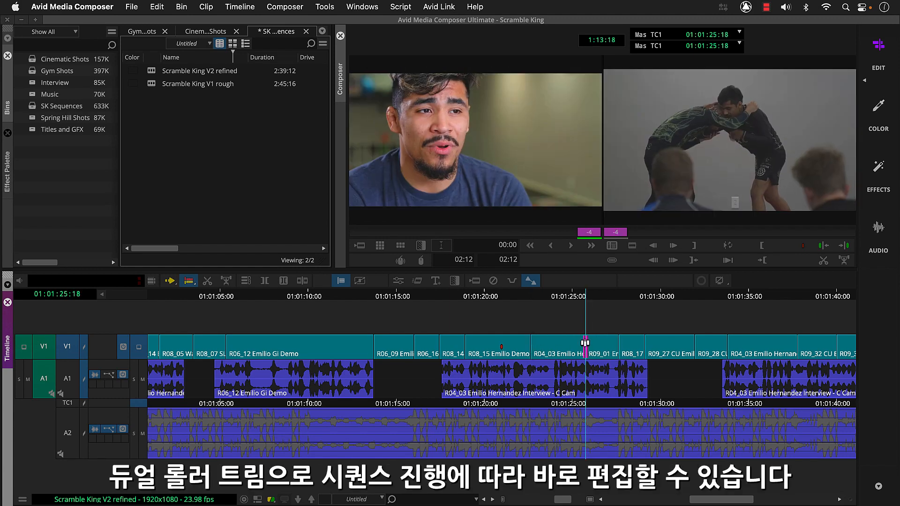
Try rolling the R09_01/R08_17 cut 3 frames earlier and the R08_17/R09_27 cut 5 frames later, checking with loop playback.
left_click(617, 341)
left_click(618, 340)
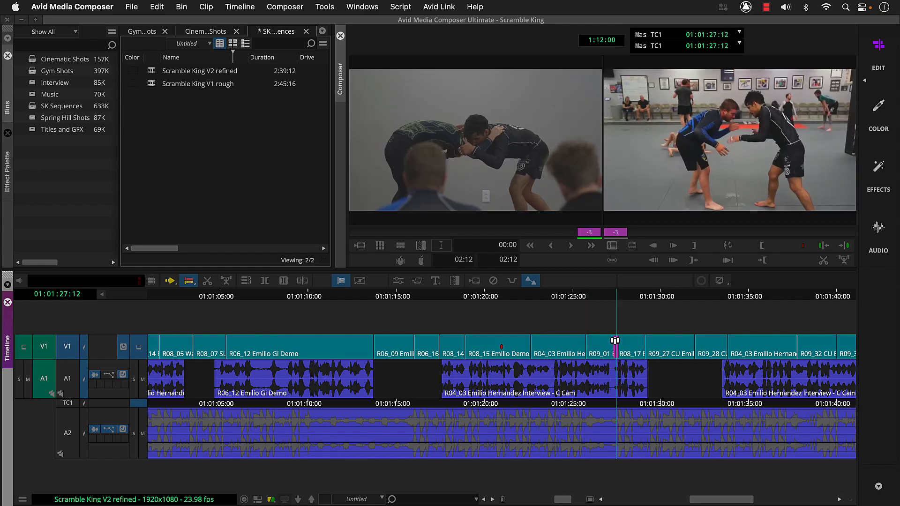
left_click(647, 343)
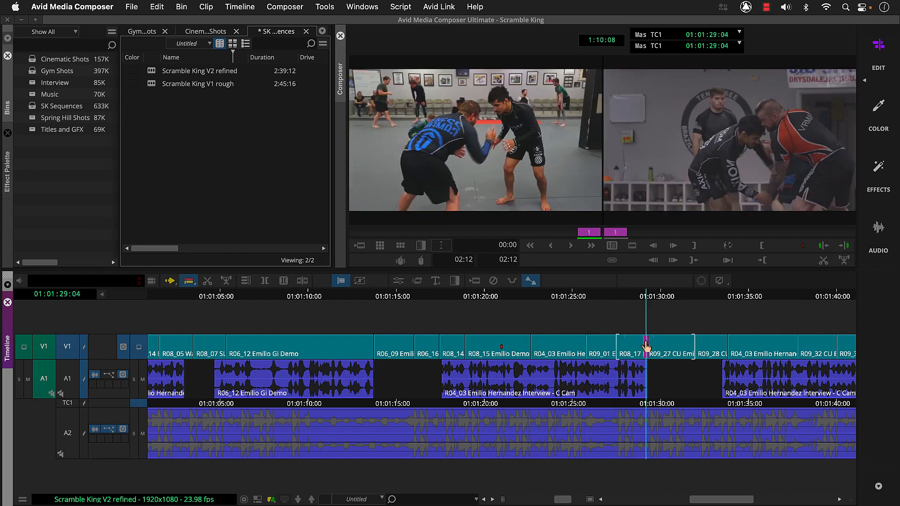
left_click_drag(647, 342, 648, 341)
key("space")
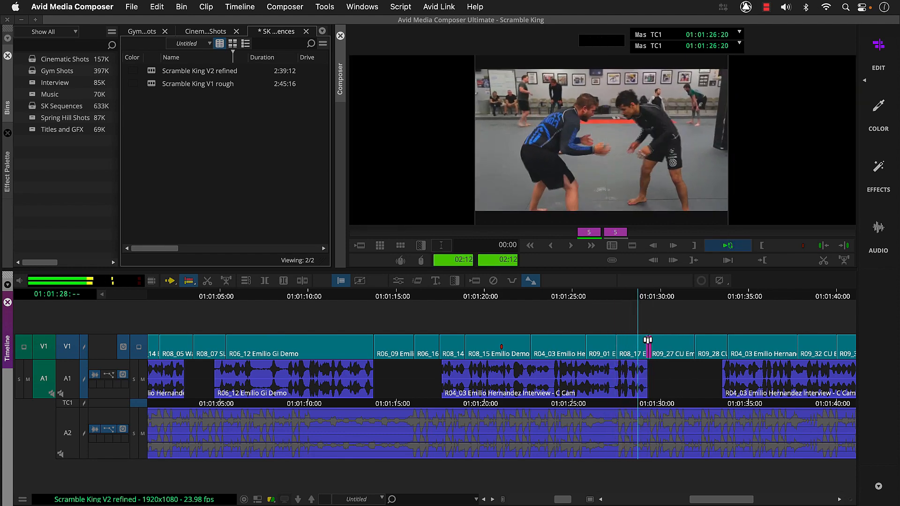
key("space")
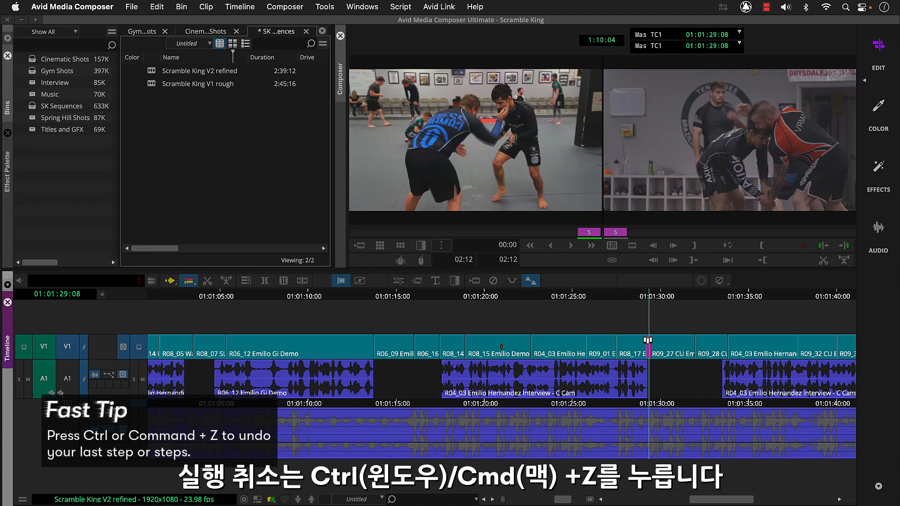
Undo the last two dual-roller trims and leave trim mode.
key("super+z")
key("super+z")
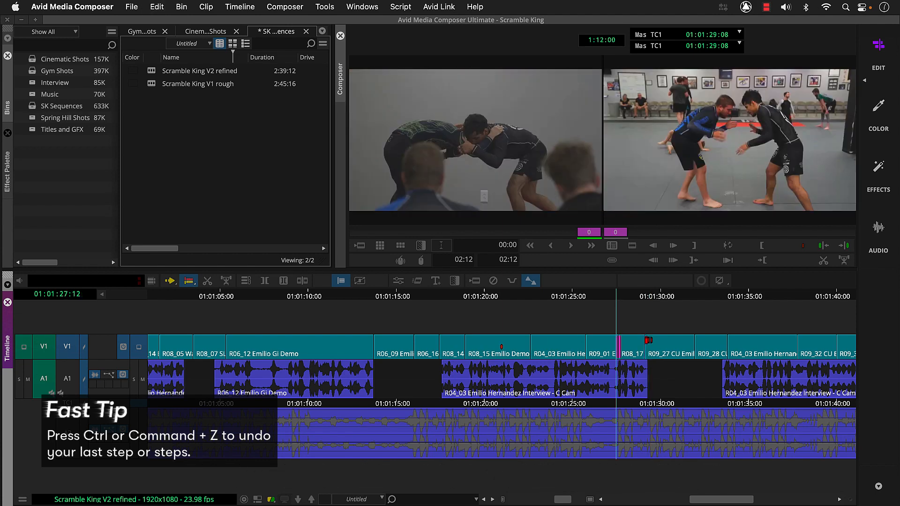
left_click(619, 344)
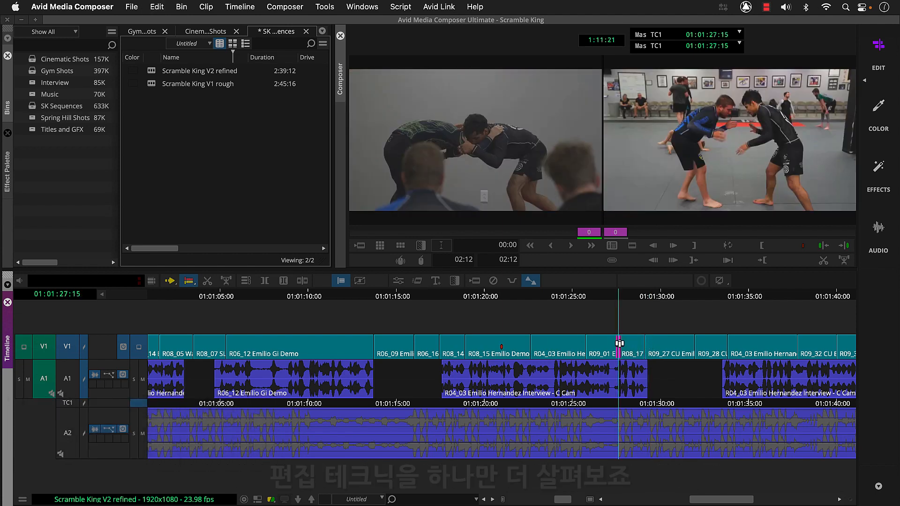
left_click(594, 297)
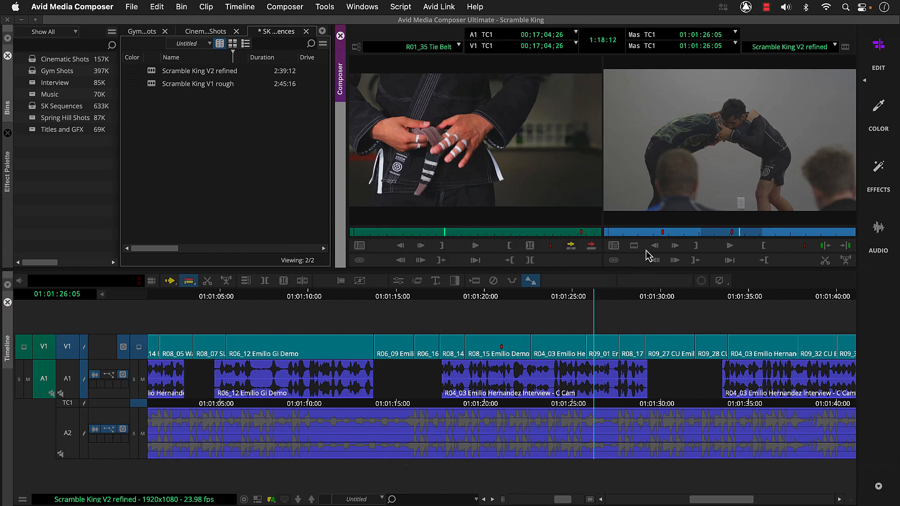
Go to the "Align with clap in music" marker and play the section around it to compare the hand clap with the music.
left_click(663, 233)
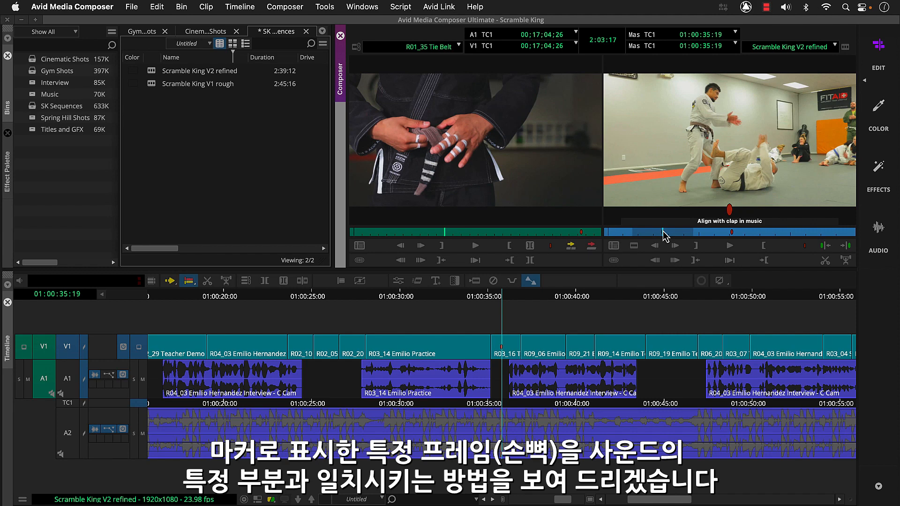
left_click(466, 300)
key("space")
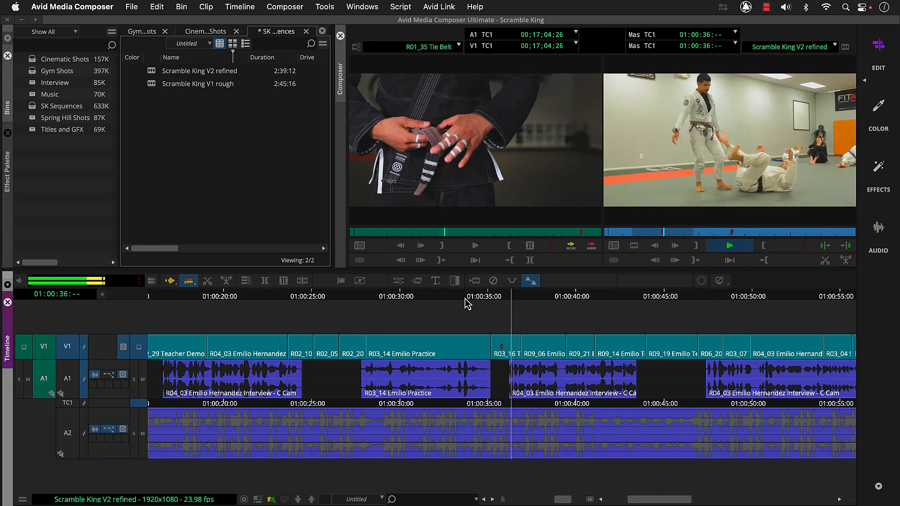
key("space")
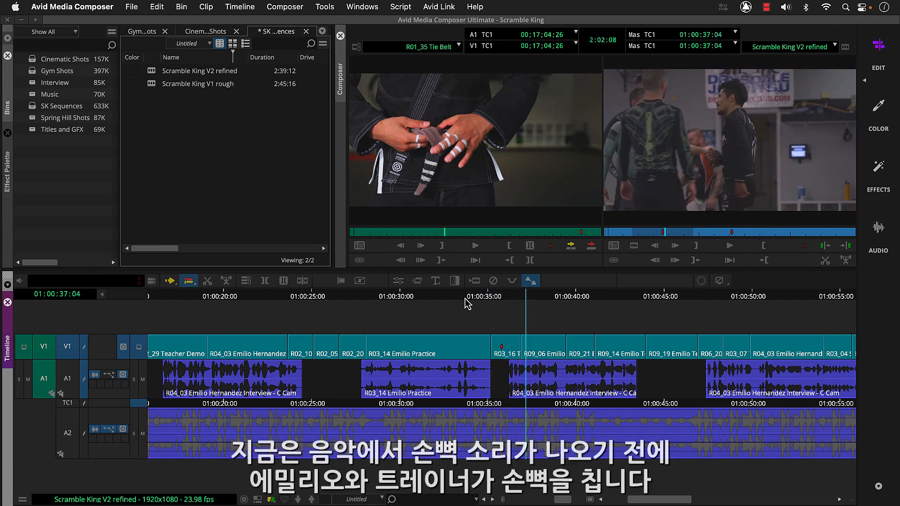
Slip the R03_16 video segment so its clap marker lands on the music clap at 01:00:36:02, and play the section back.
left_click(506, 300)
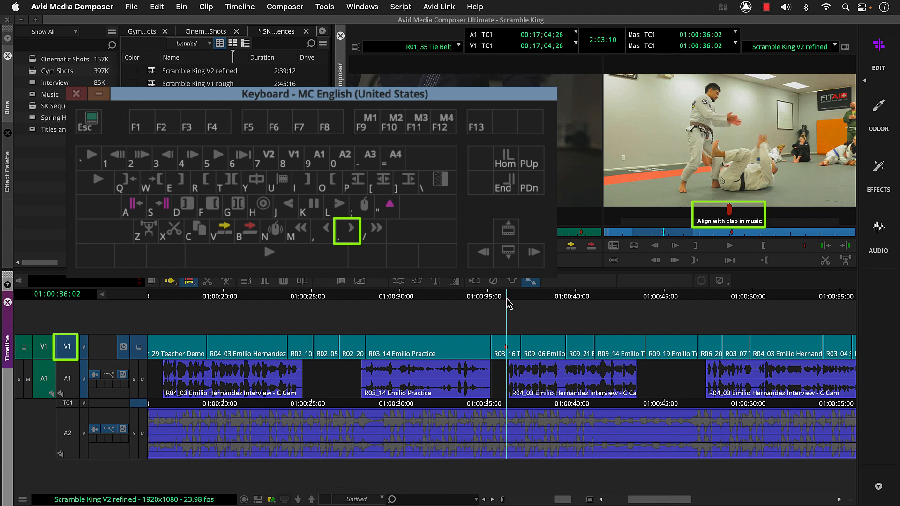
left_click(478, 299)
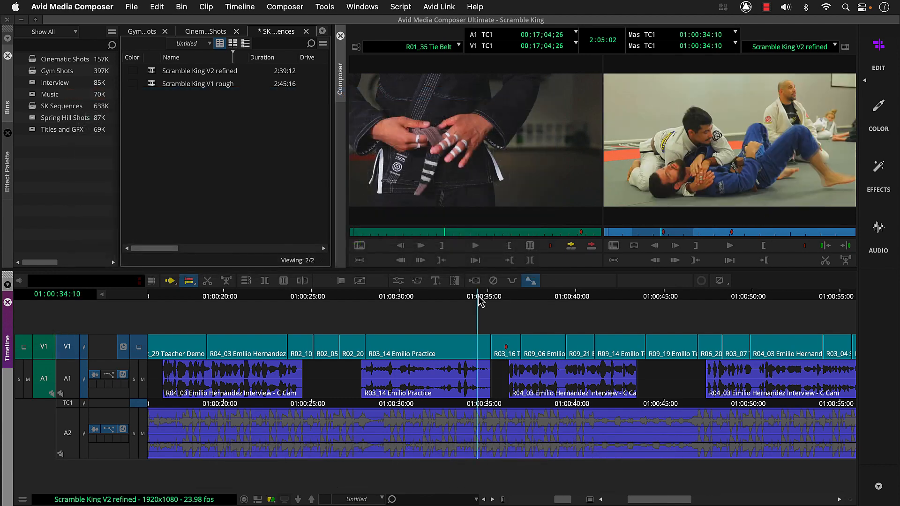
key("space")
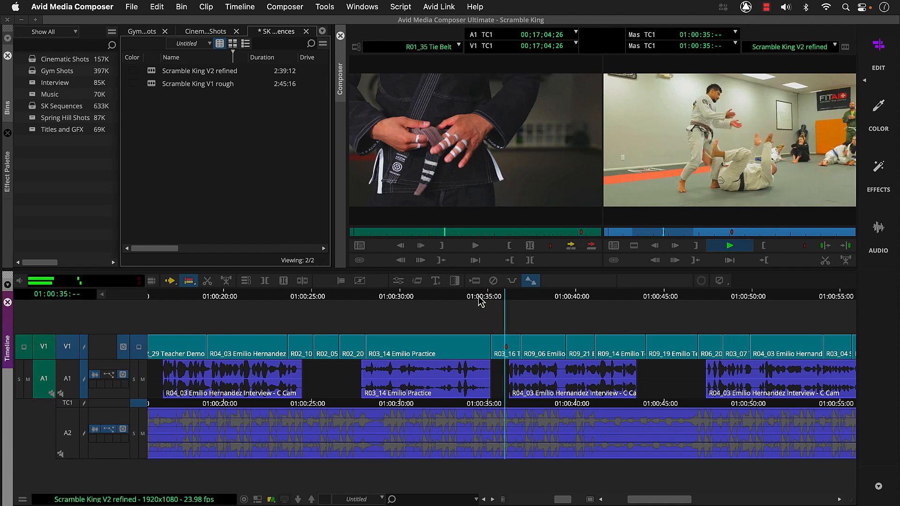
key("space")
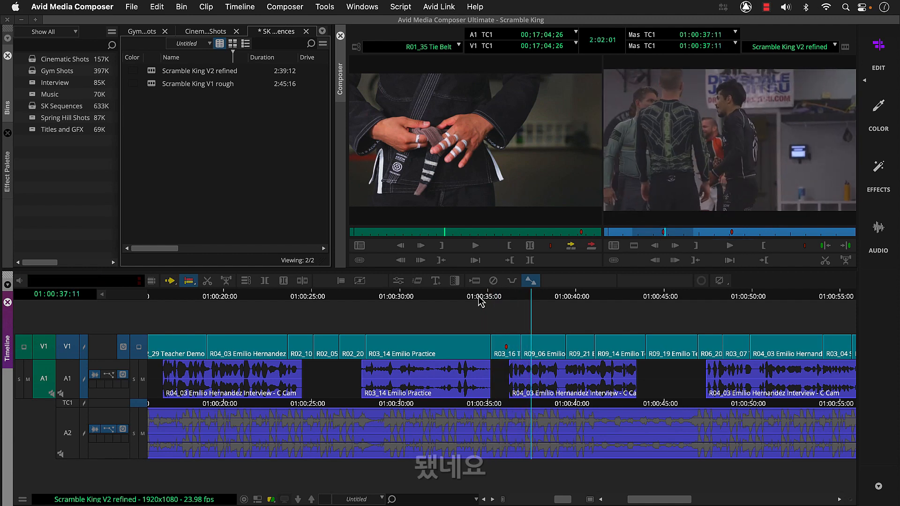